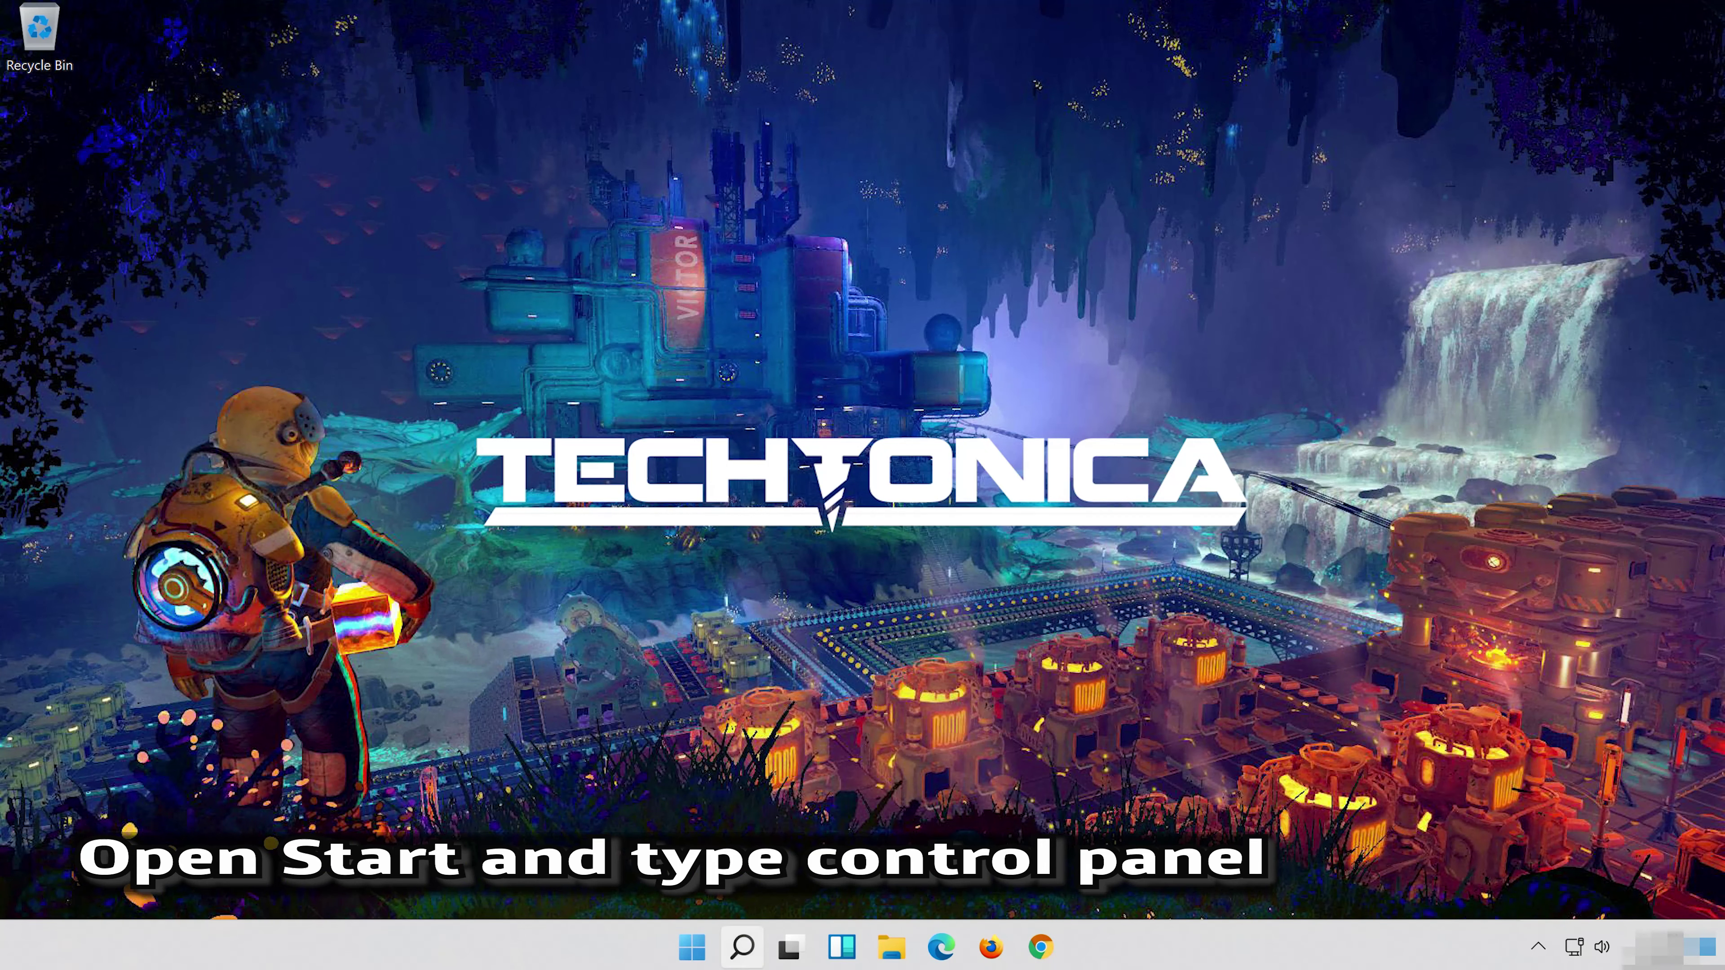
Search Windows for "control panel" and open the Control Panel app
{"action": "left_click", "coordinate": [743, 947]}
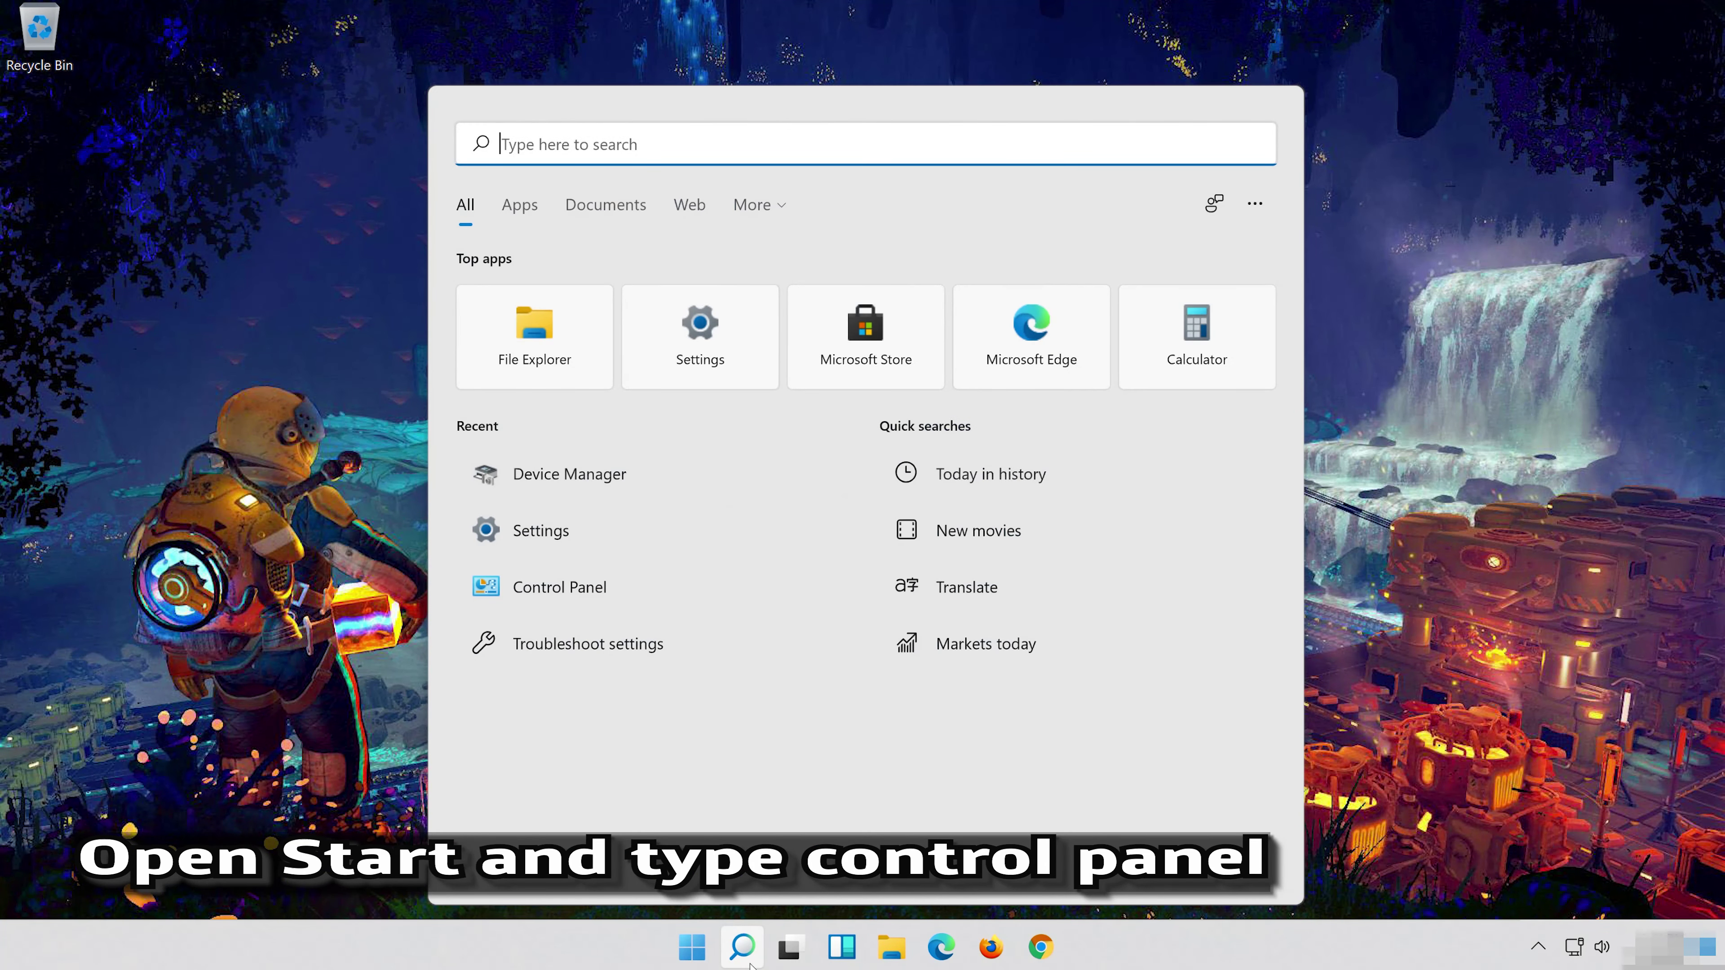
{"action": "type", "text": "con"}
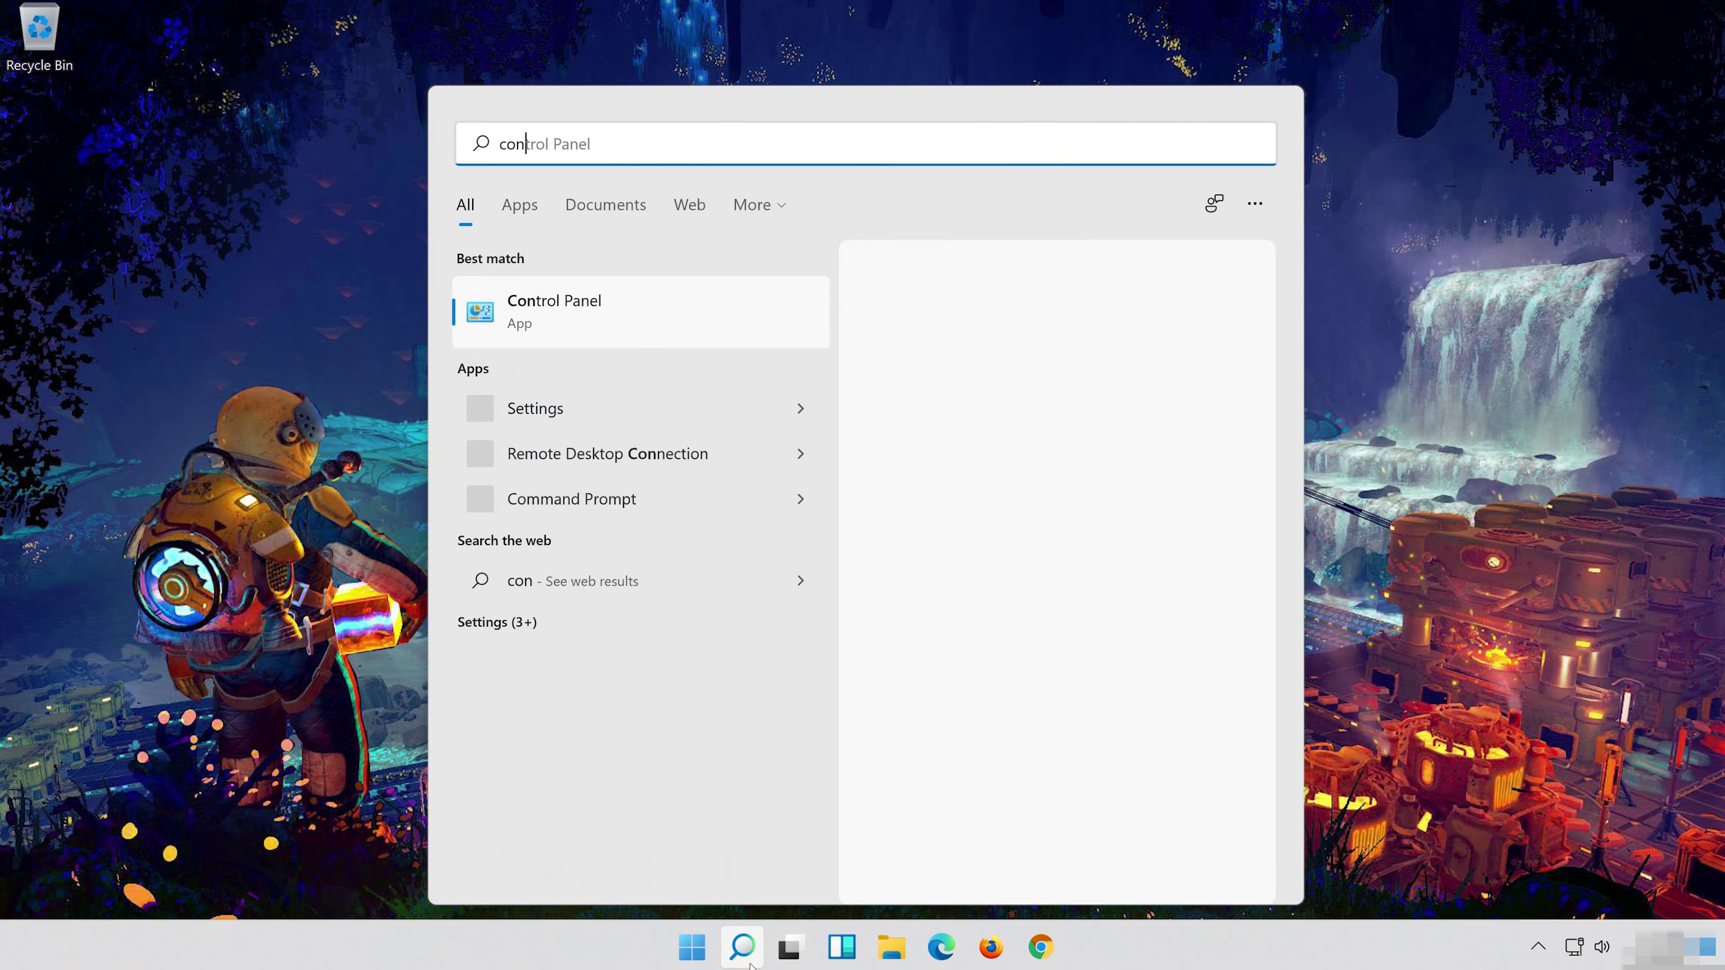
{"action": "type", "text": "trol pa"}
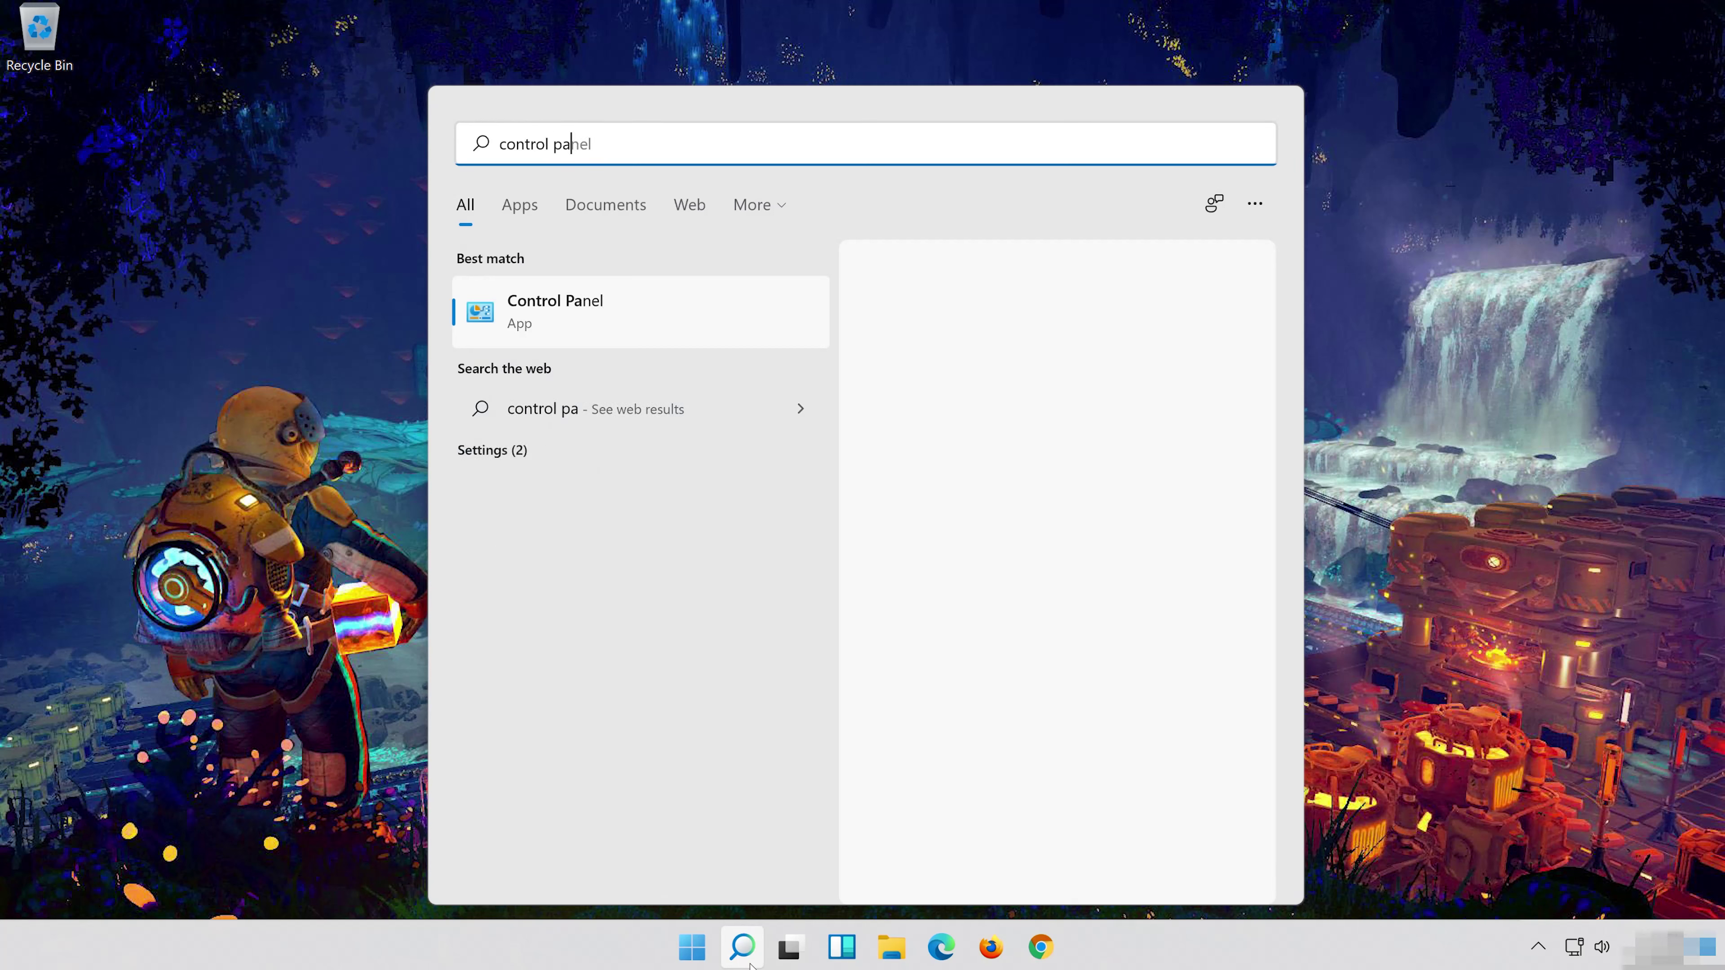
{"action": "type", "text": "nel"}
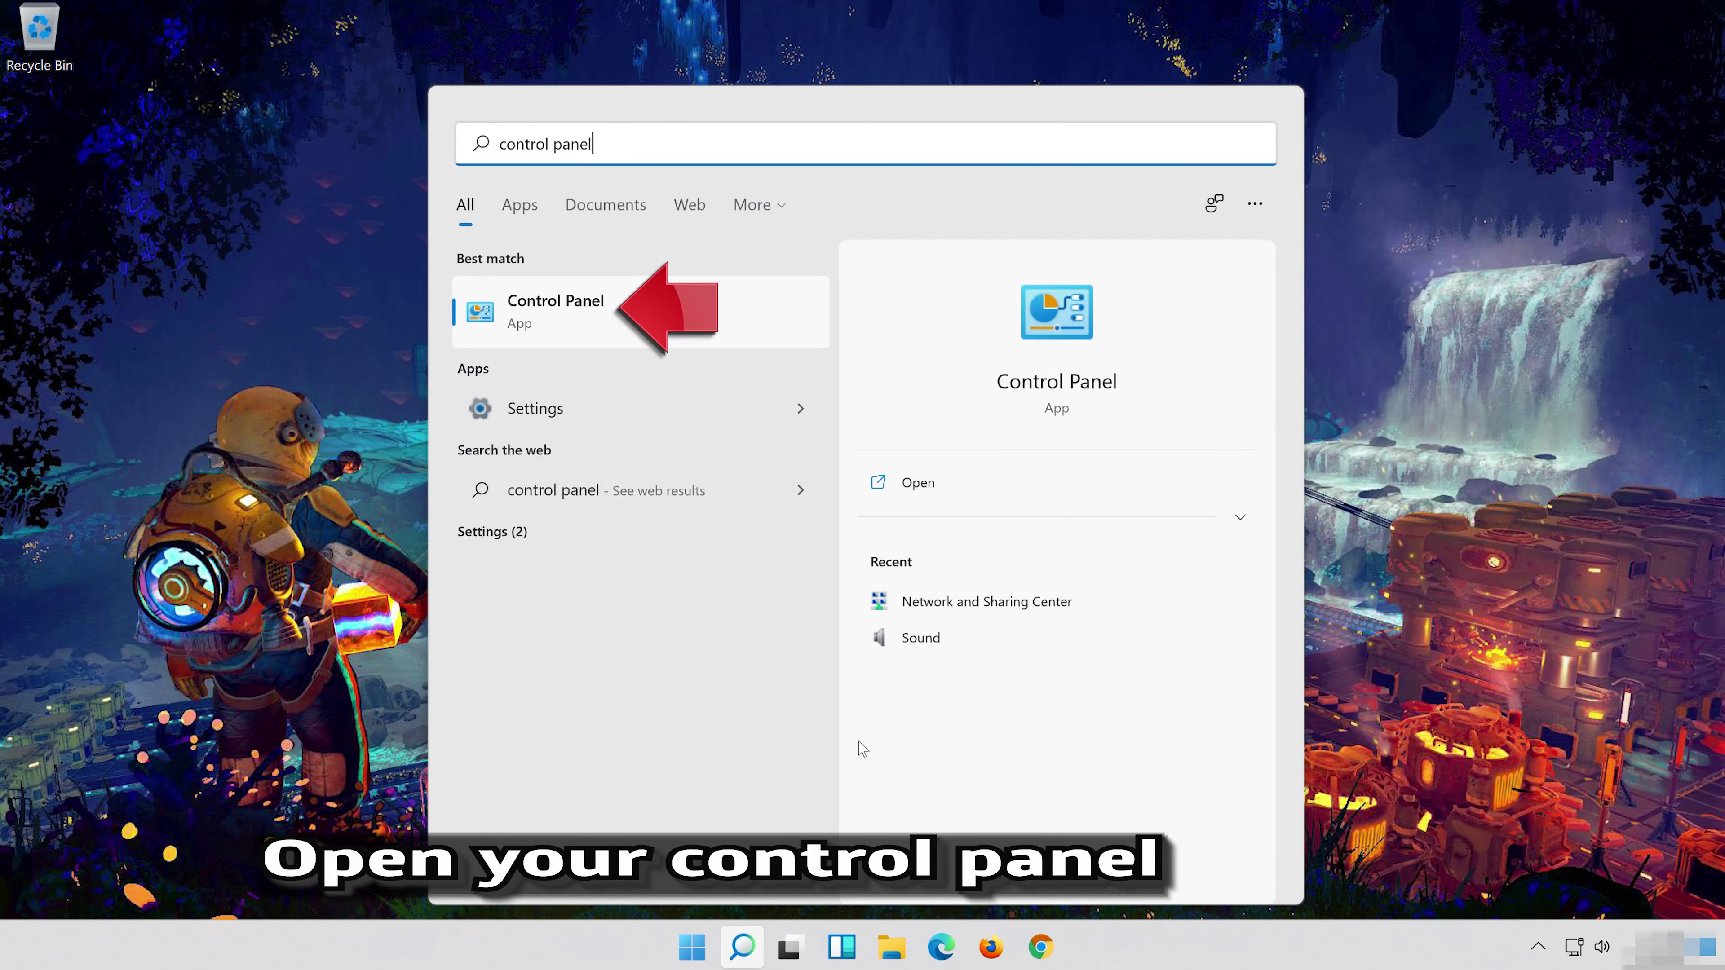
{"action": "left_click", "coordinate": [731, 313]}
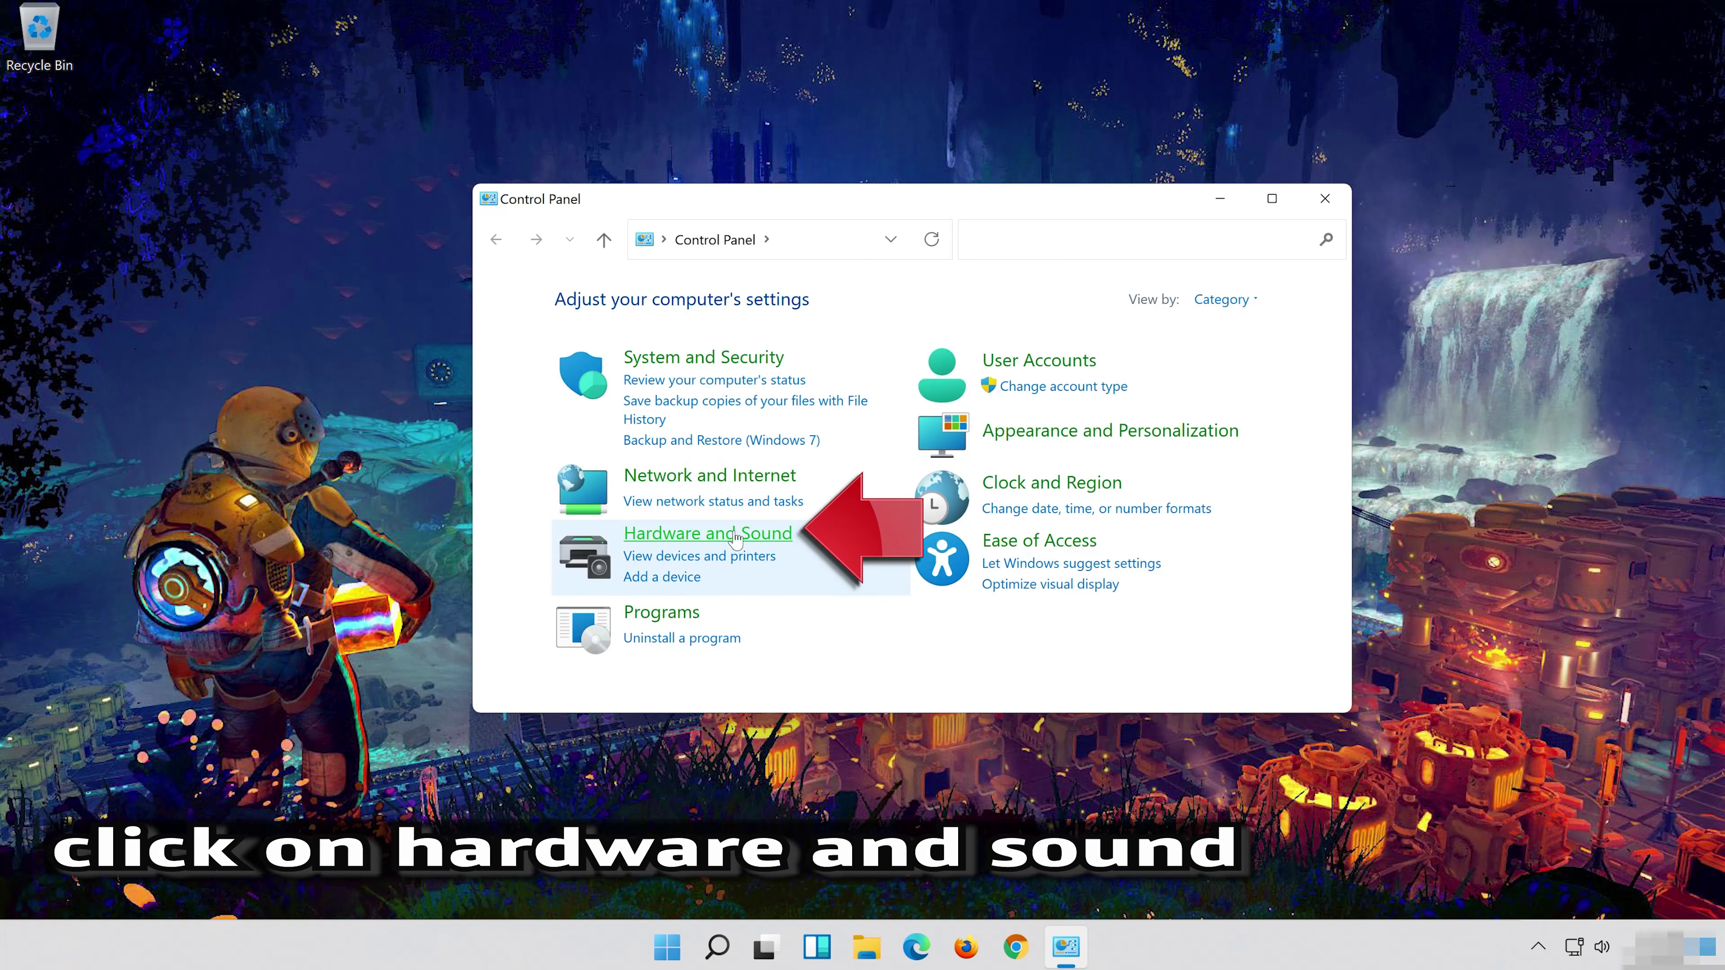
Open the Sound dialog from the Hardware and Sound category, move it clear, and close the Control Panel window
{"action": "left_click", "coordinate": [692, 536]}
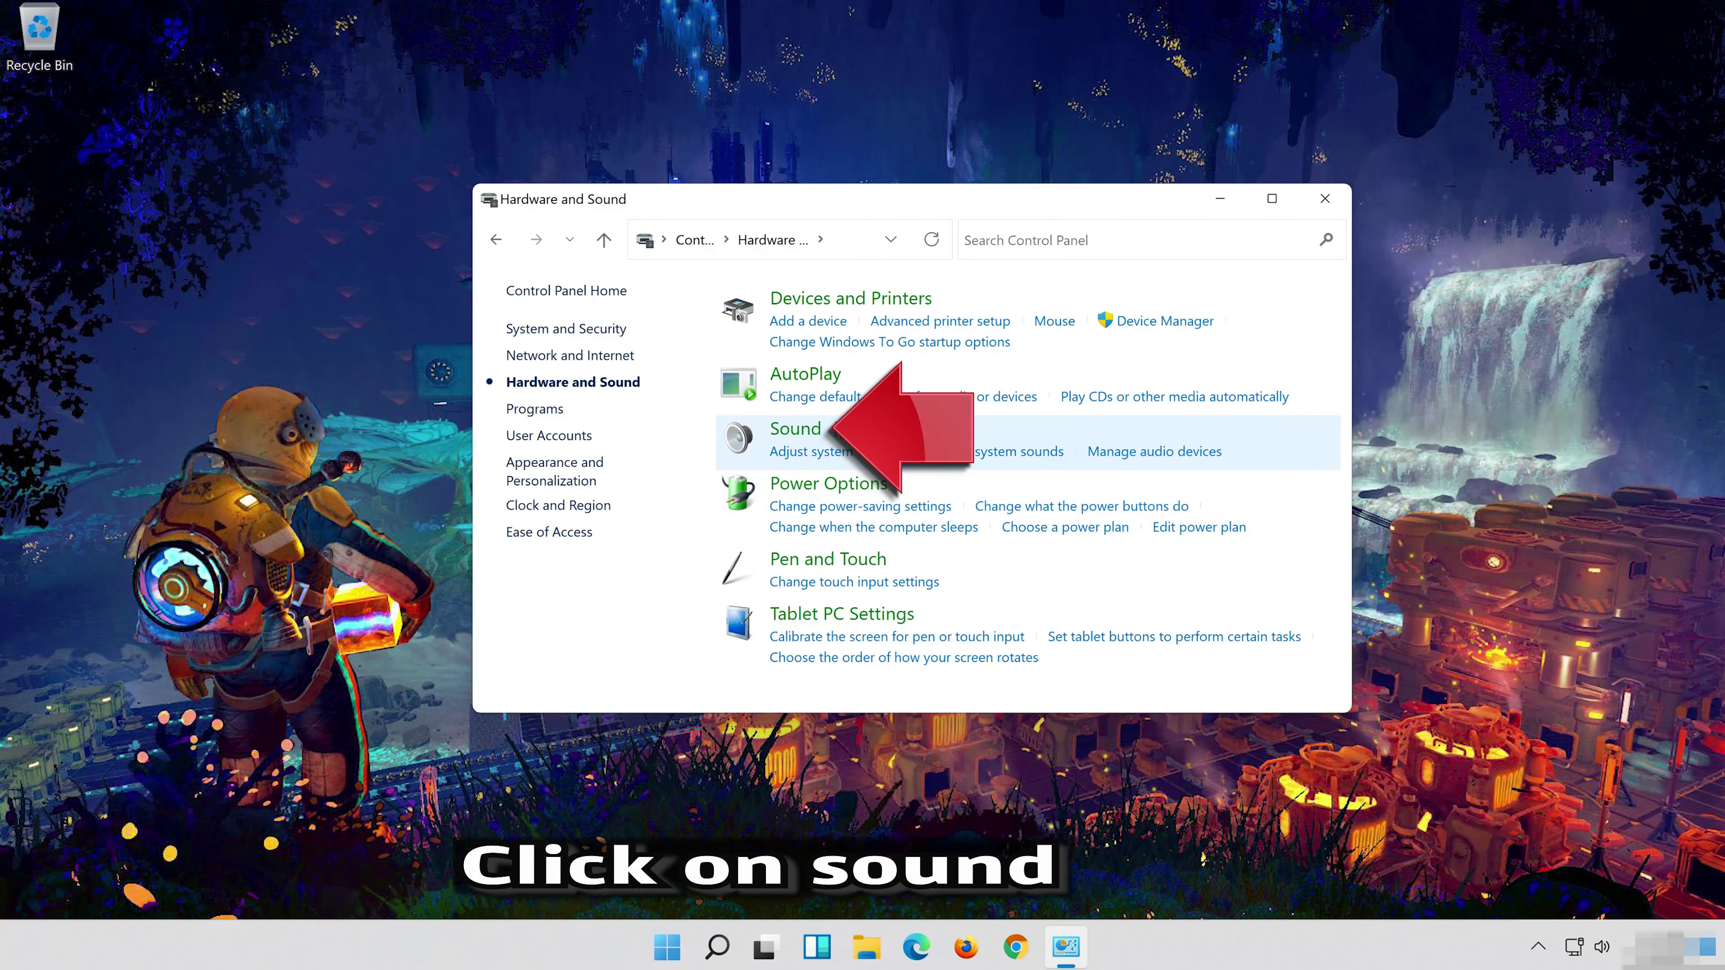
{"action": "left_click", "coordinate": [794, 429]}
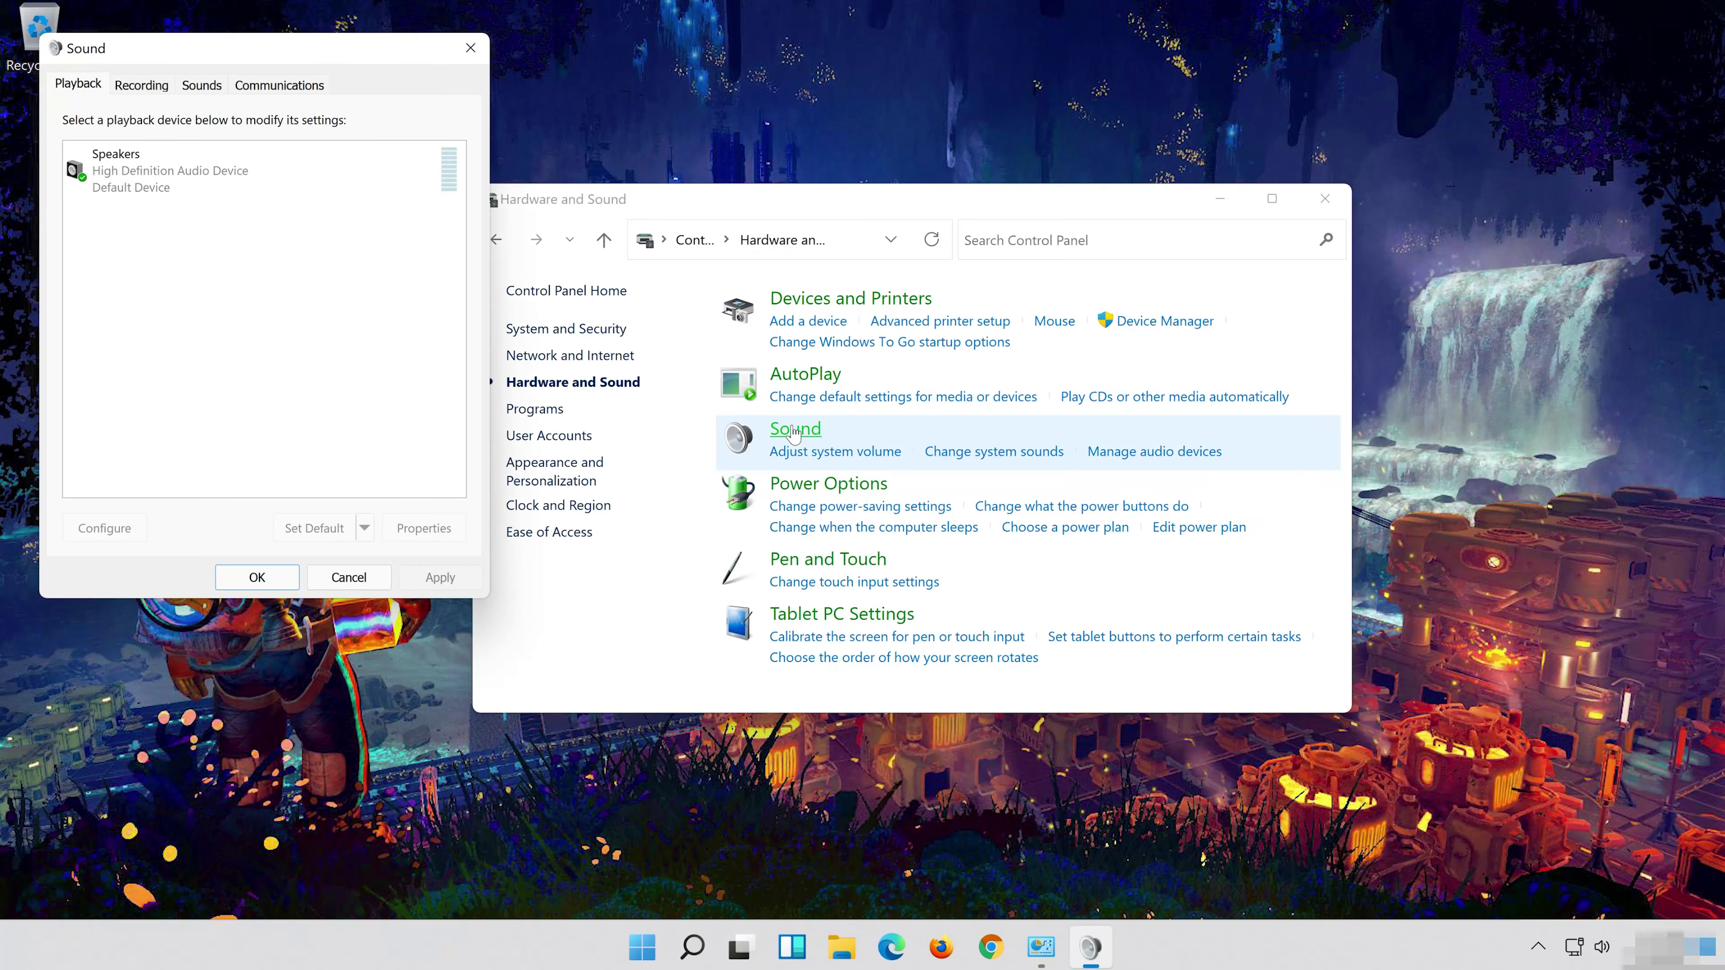
{"action": "left_click_drag", "start_coordinate": [291, 64], "coordinate": [911, 192]}
{"action": "left_click", "coordinate": [1326, 199]}
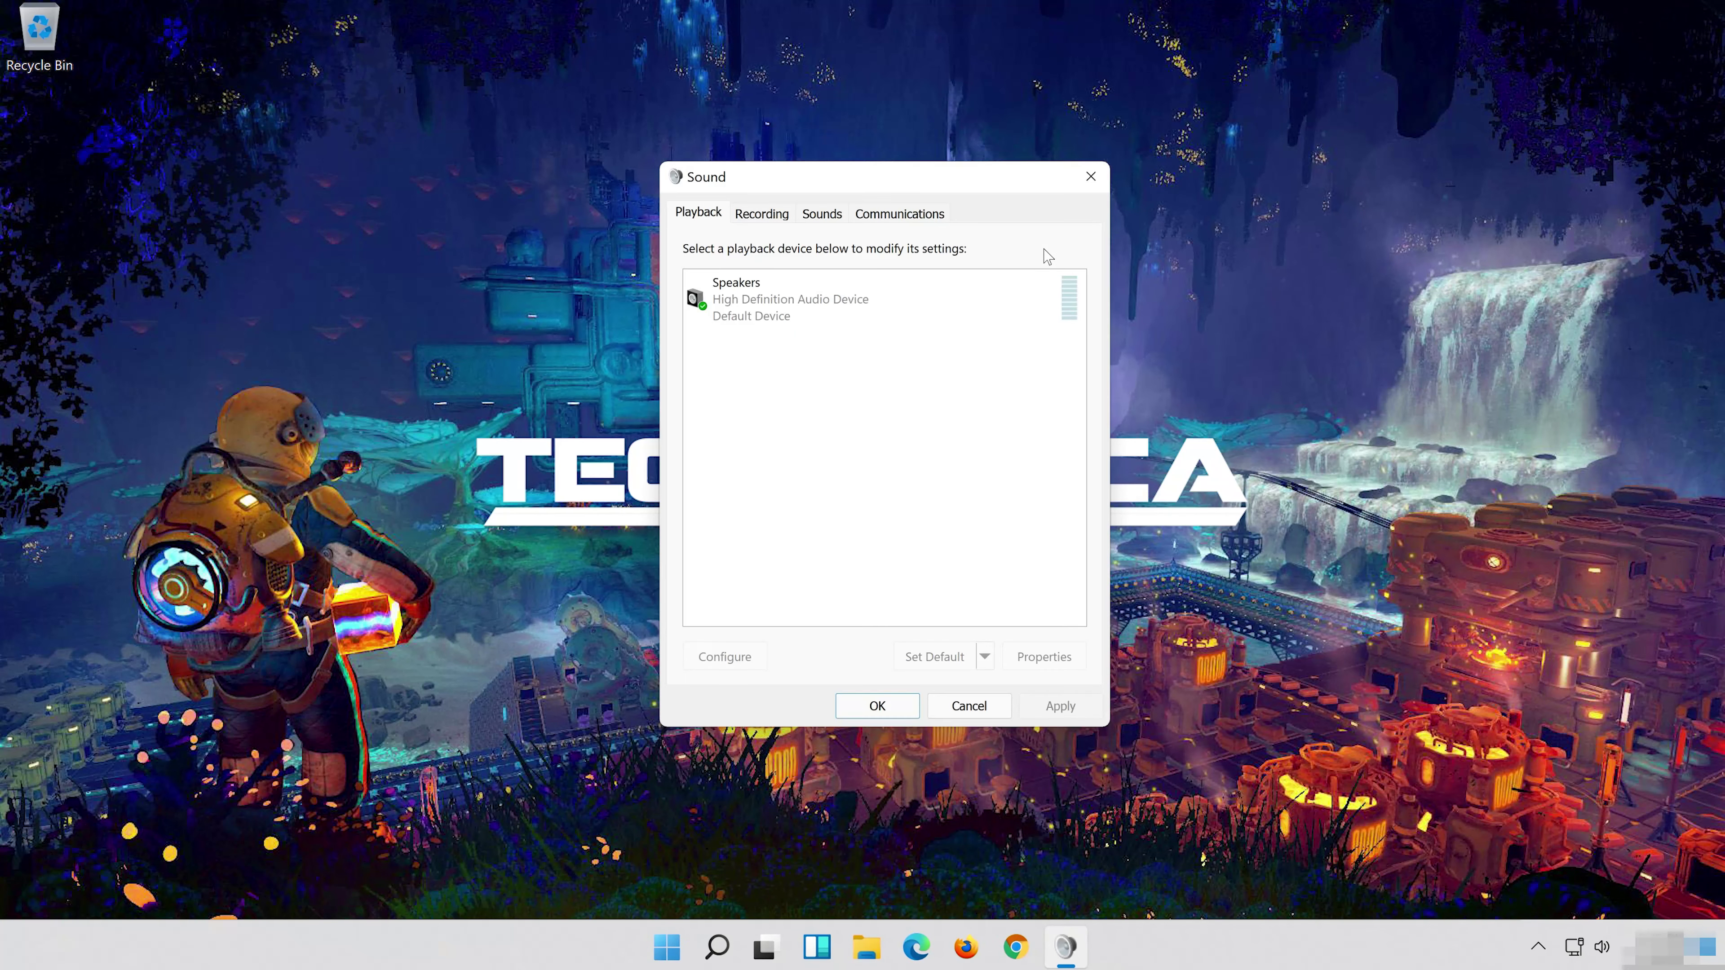
Disable all enhancements in the properties of the Speakers playback device, apply the change, and close the Sound dialog
{"action": "left_click", "coordinate": [798, 306]}
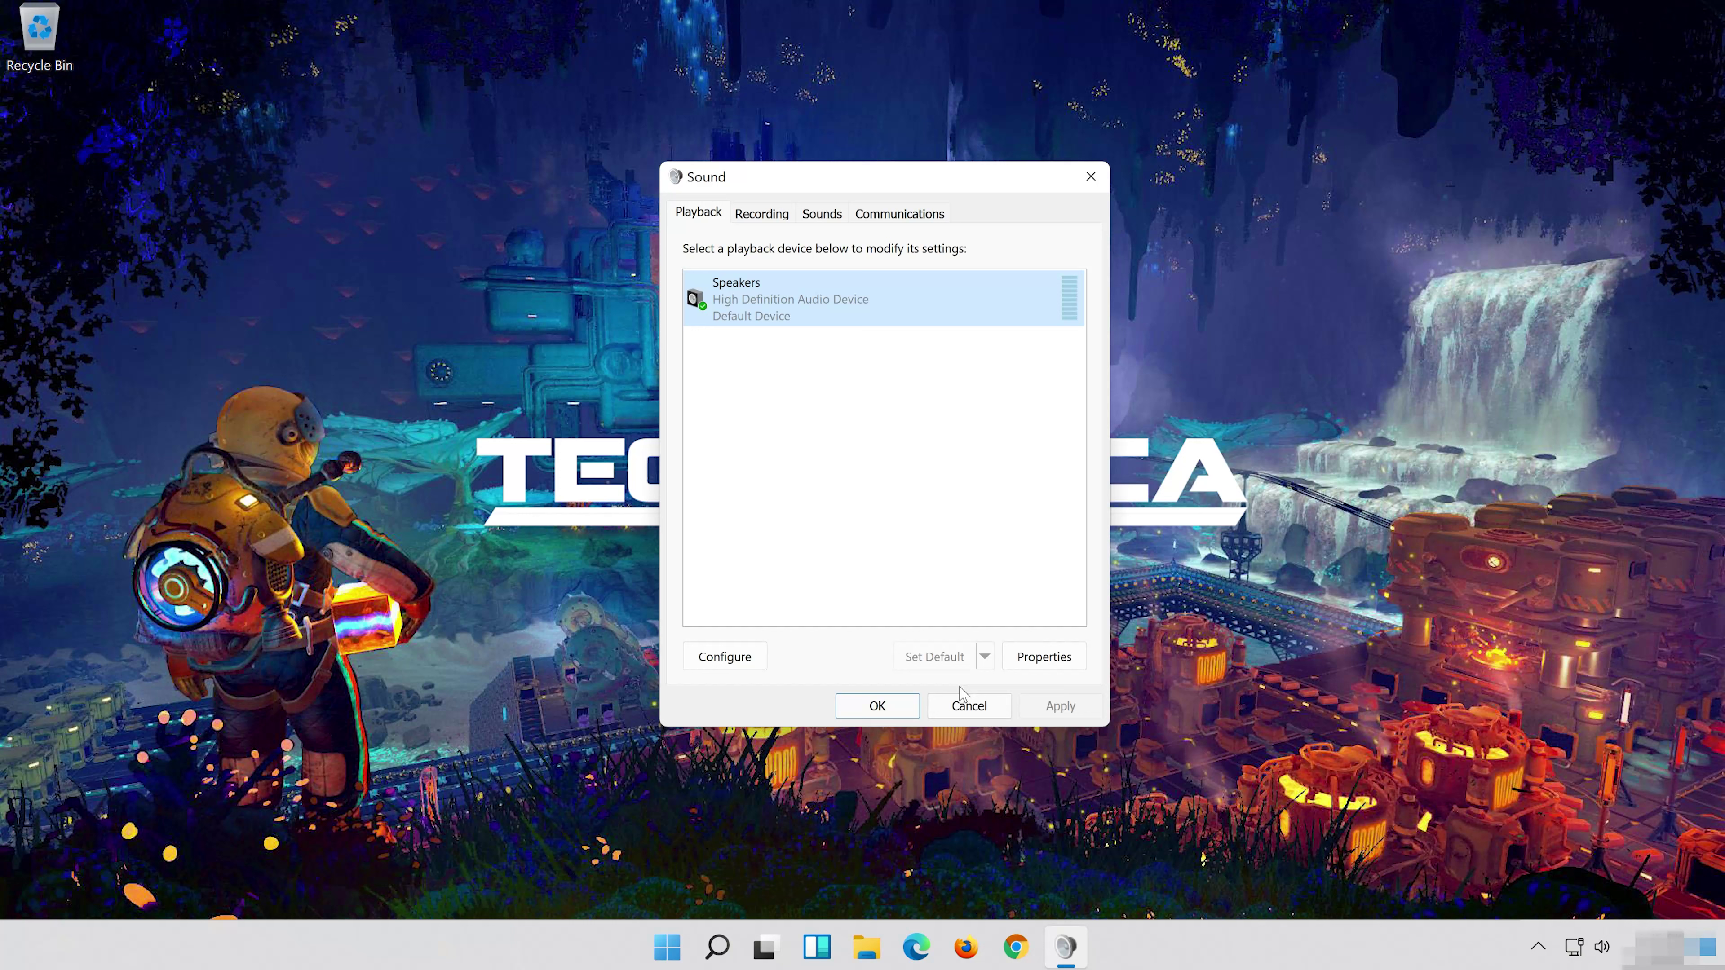
{"action": "right_click", "coordinate": [884, 285]}
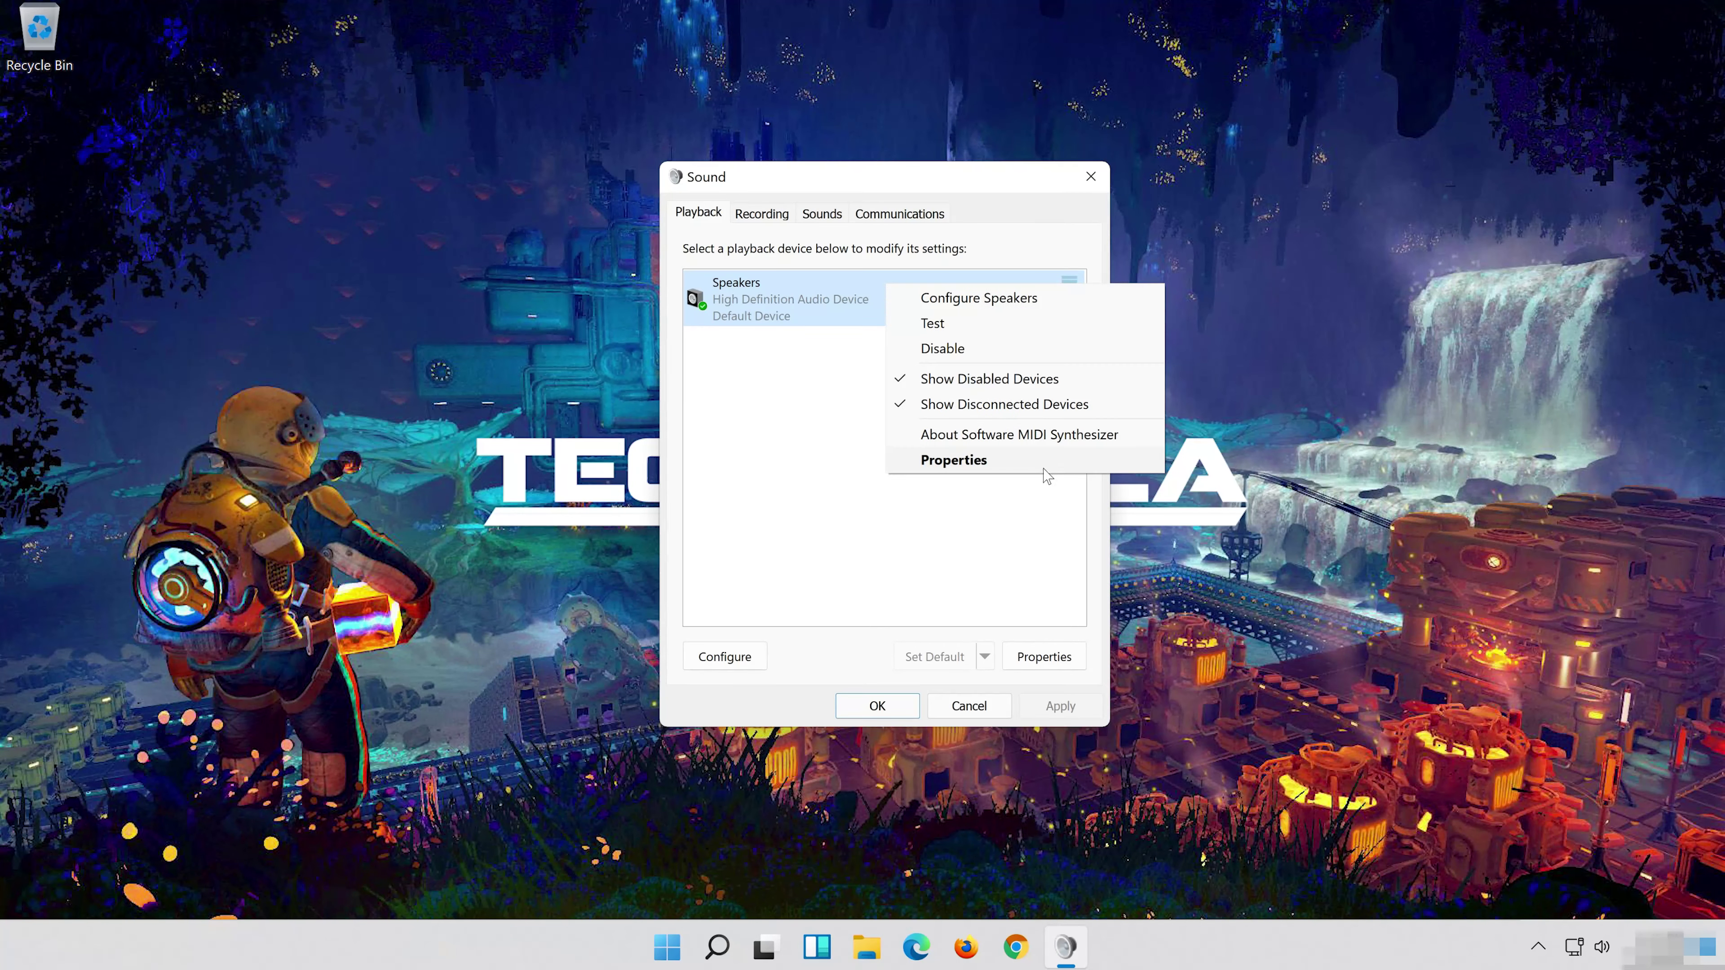
{"action": "left_click", "coordinate": [1022, 468]}
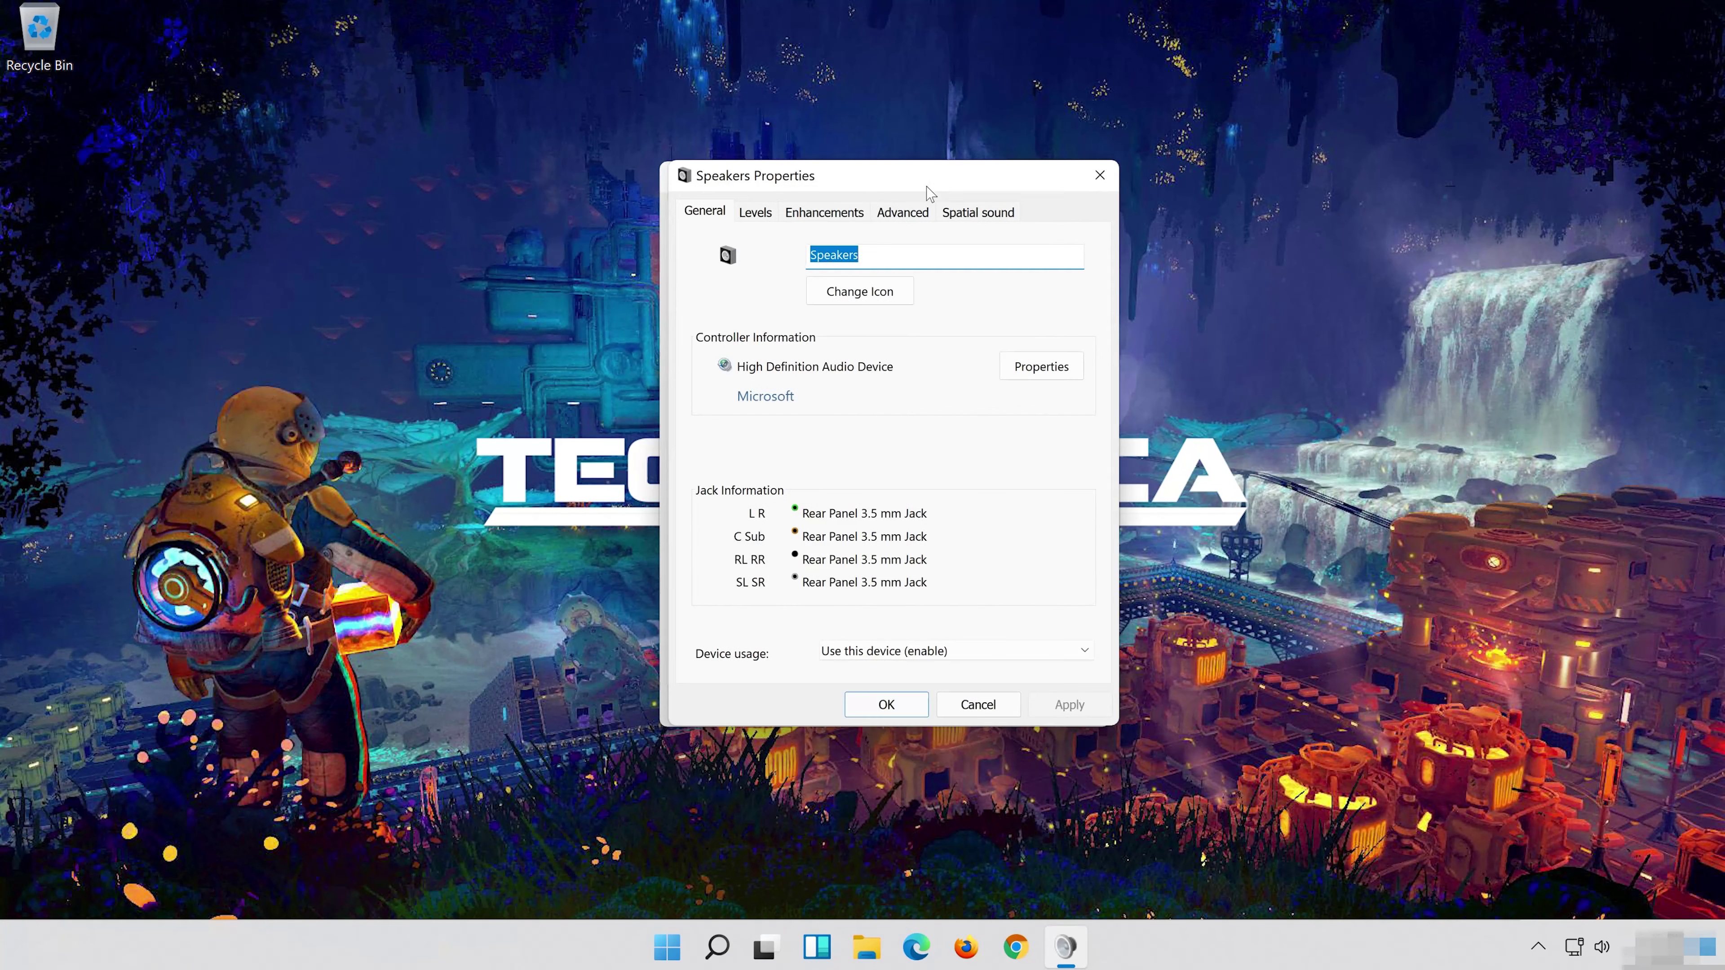
{"action": "left_click", "coordinate": [849, 211]}
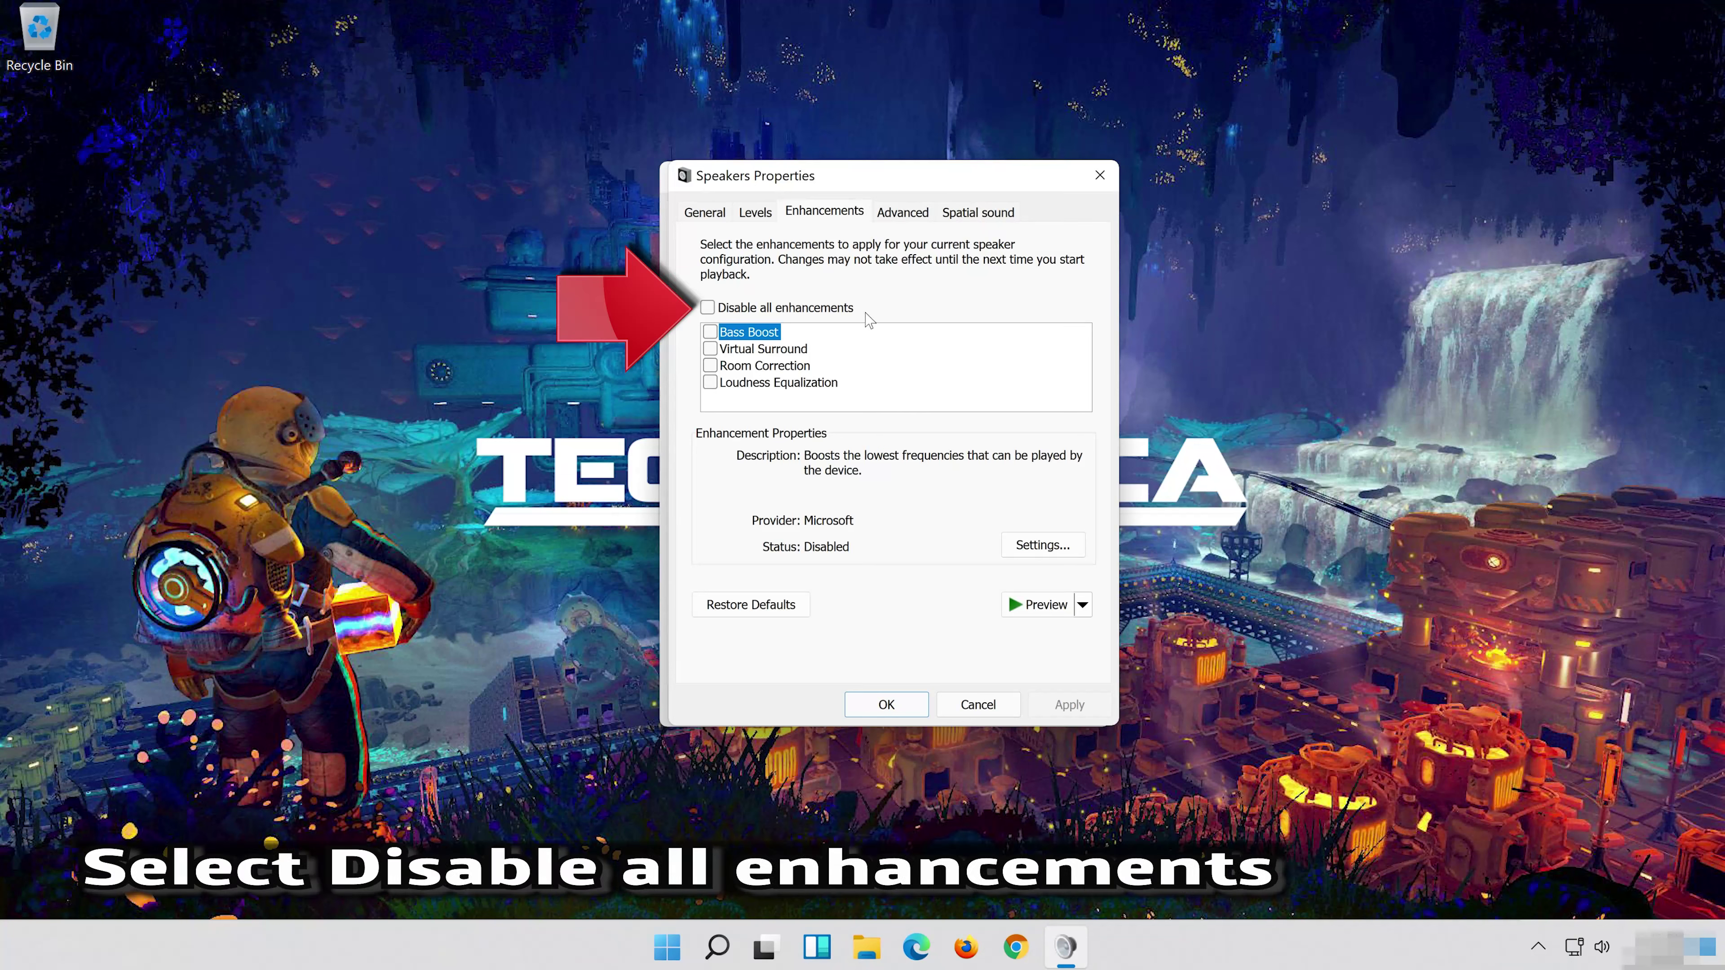
{"action": "left_click", "coordinate": [712, 309]}
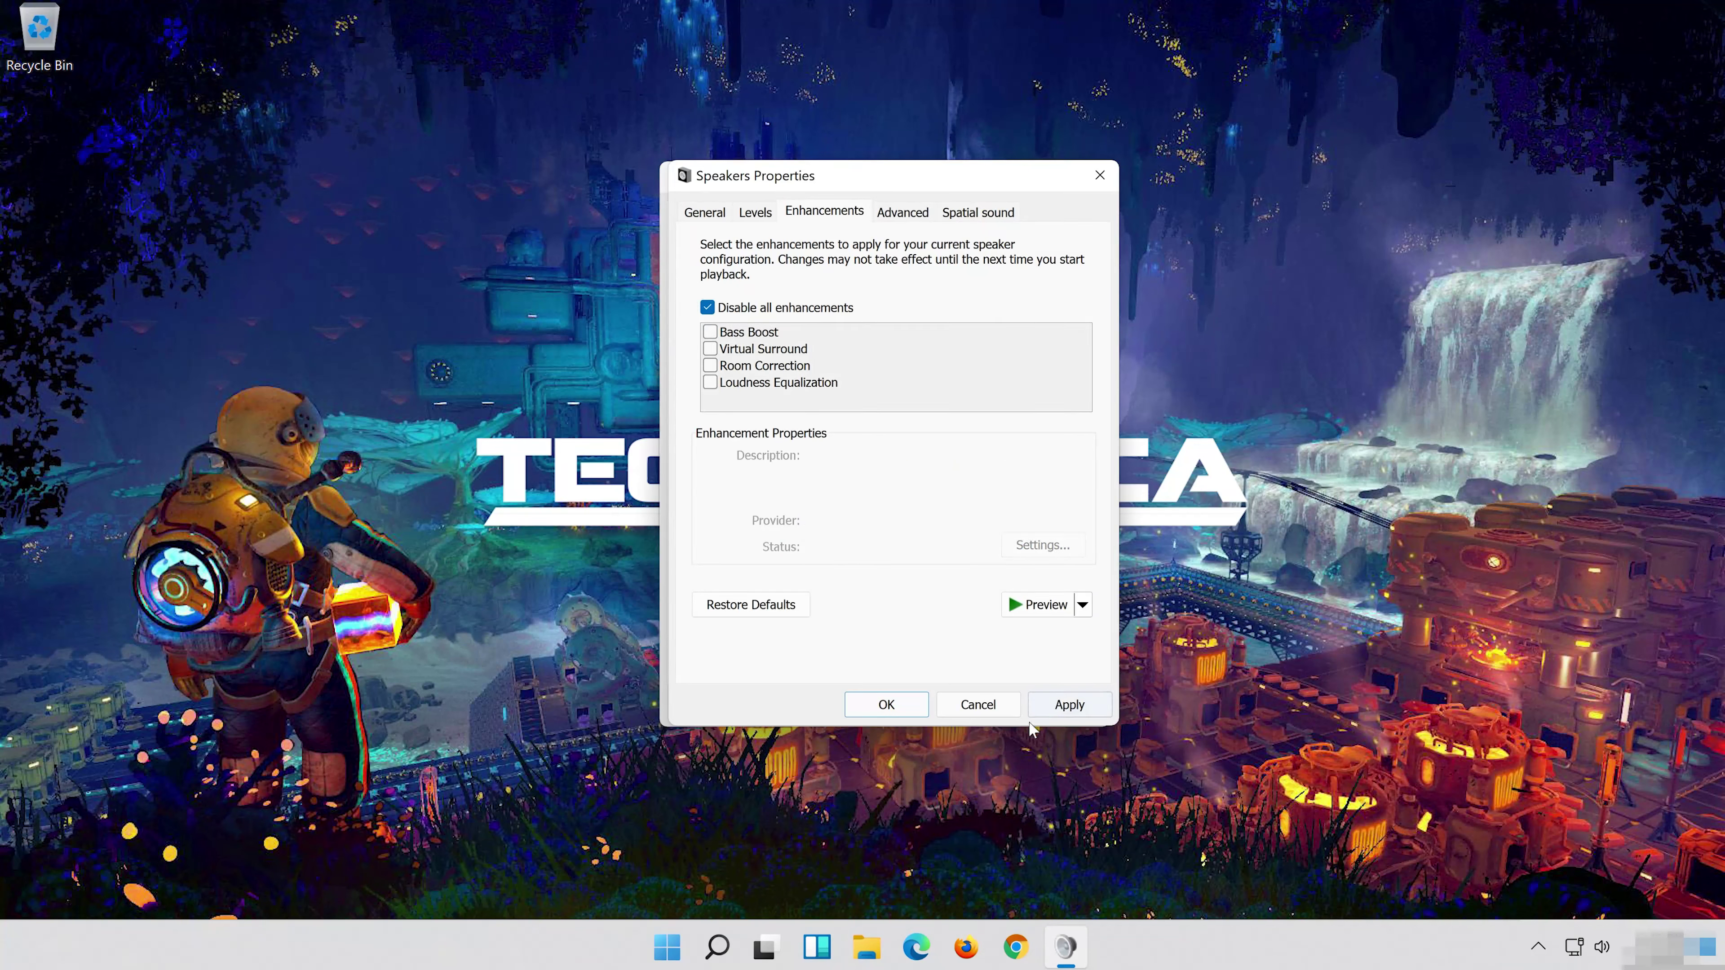
{"action": "left_click", "coordinate": [1084, 705]}
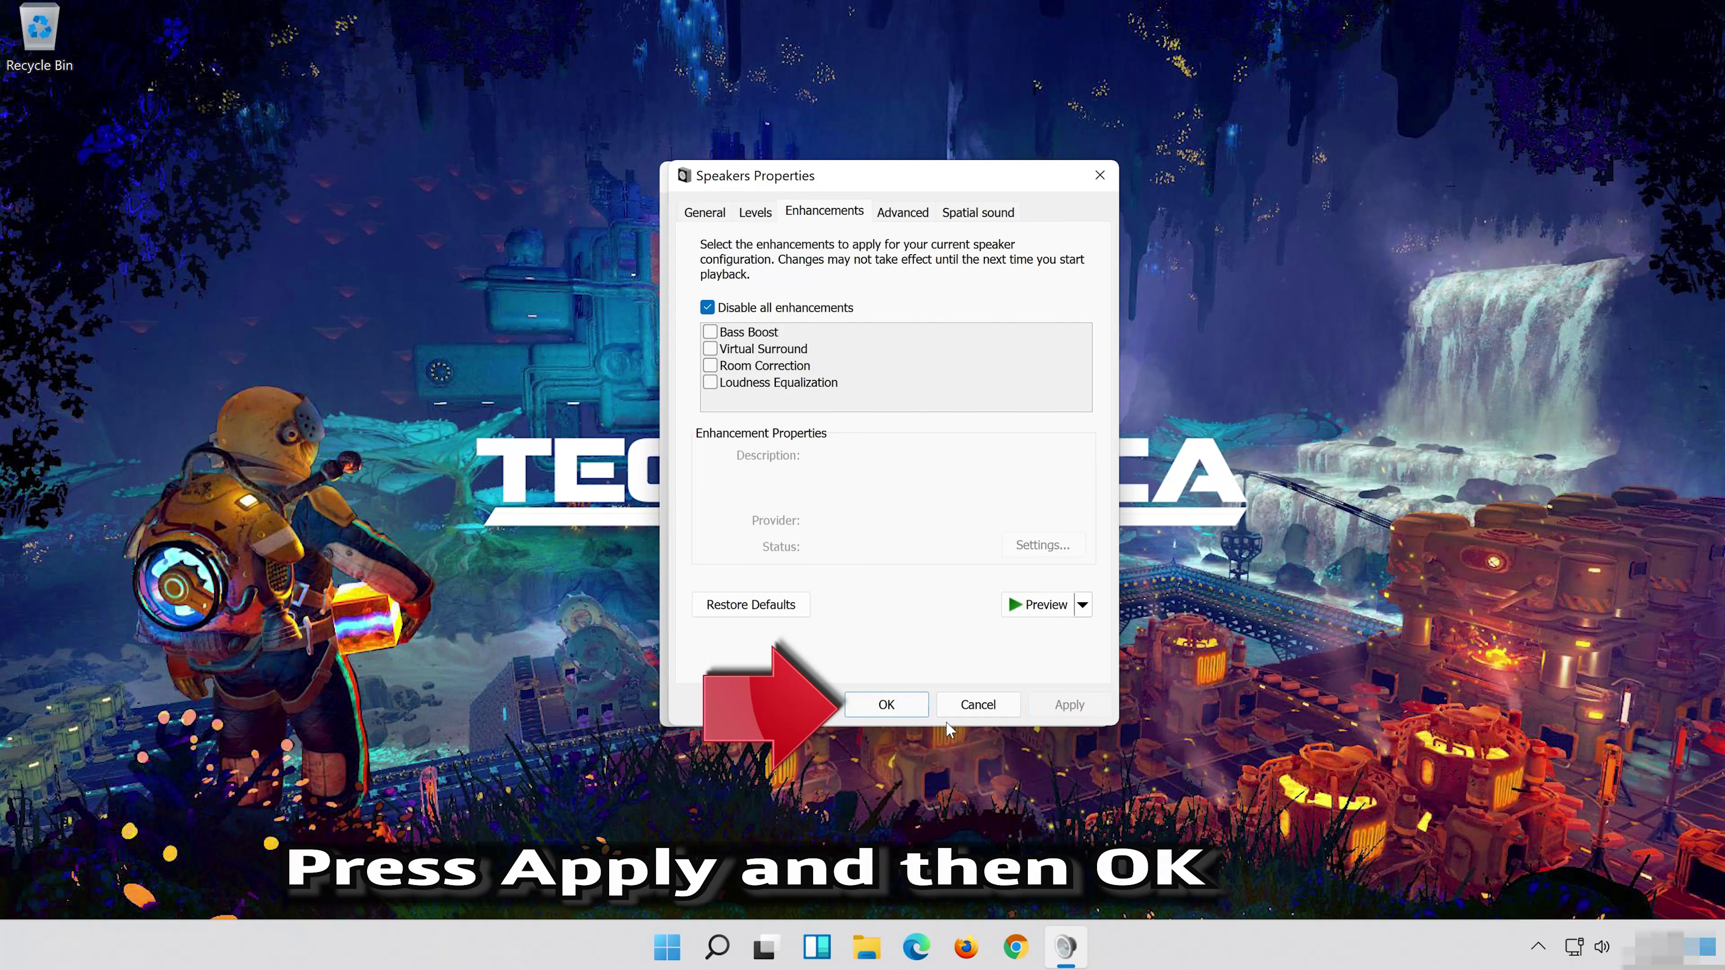
{"action": "left_click", "coordinate": [924, 704]}
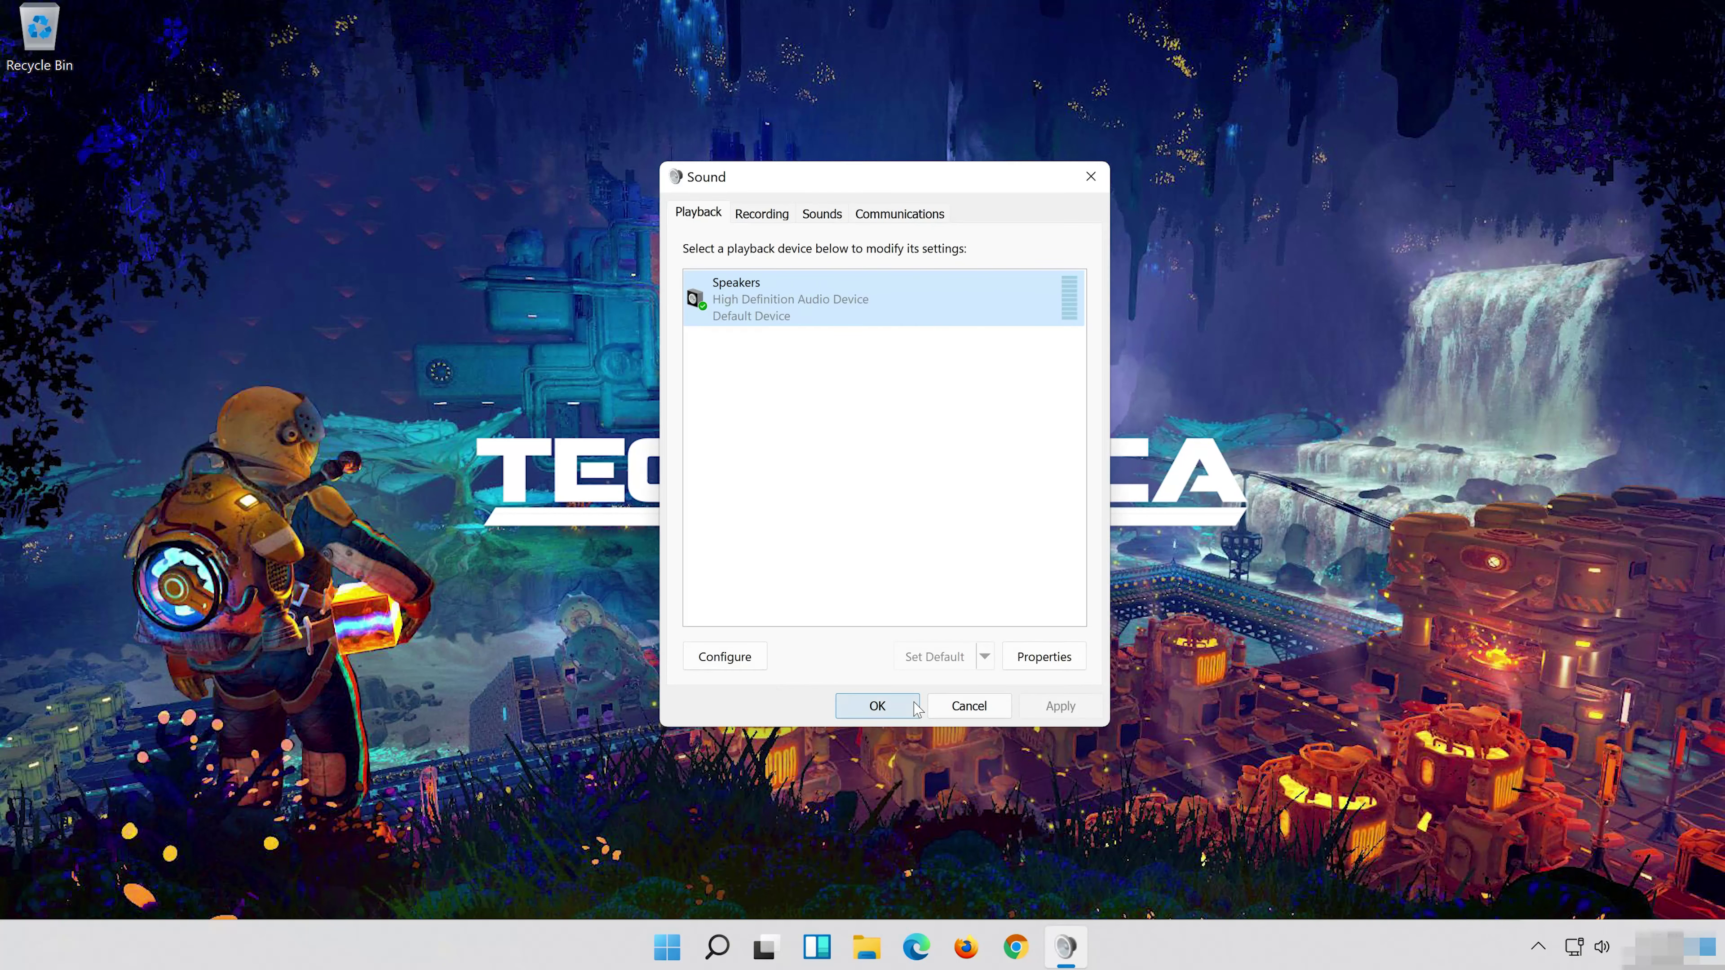
{"action": "left_click", "coordinate": [877, 707]}
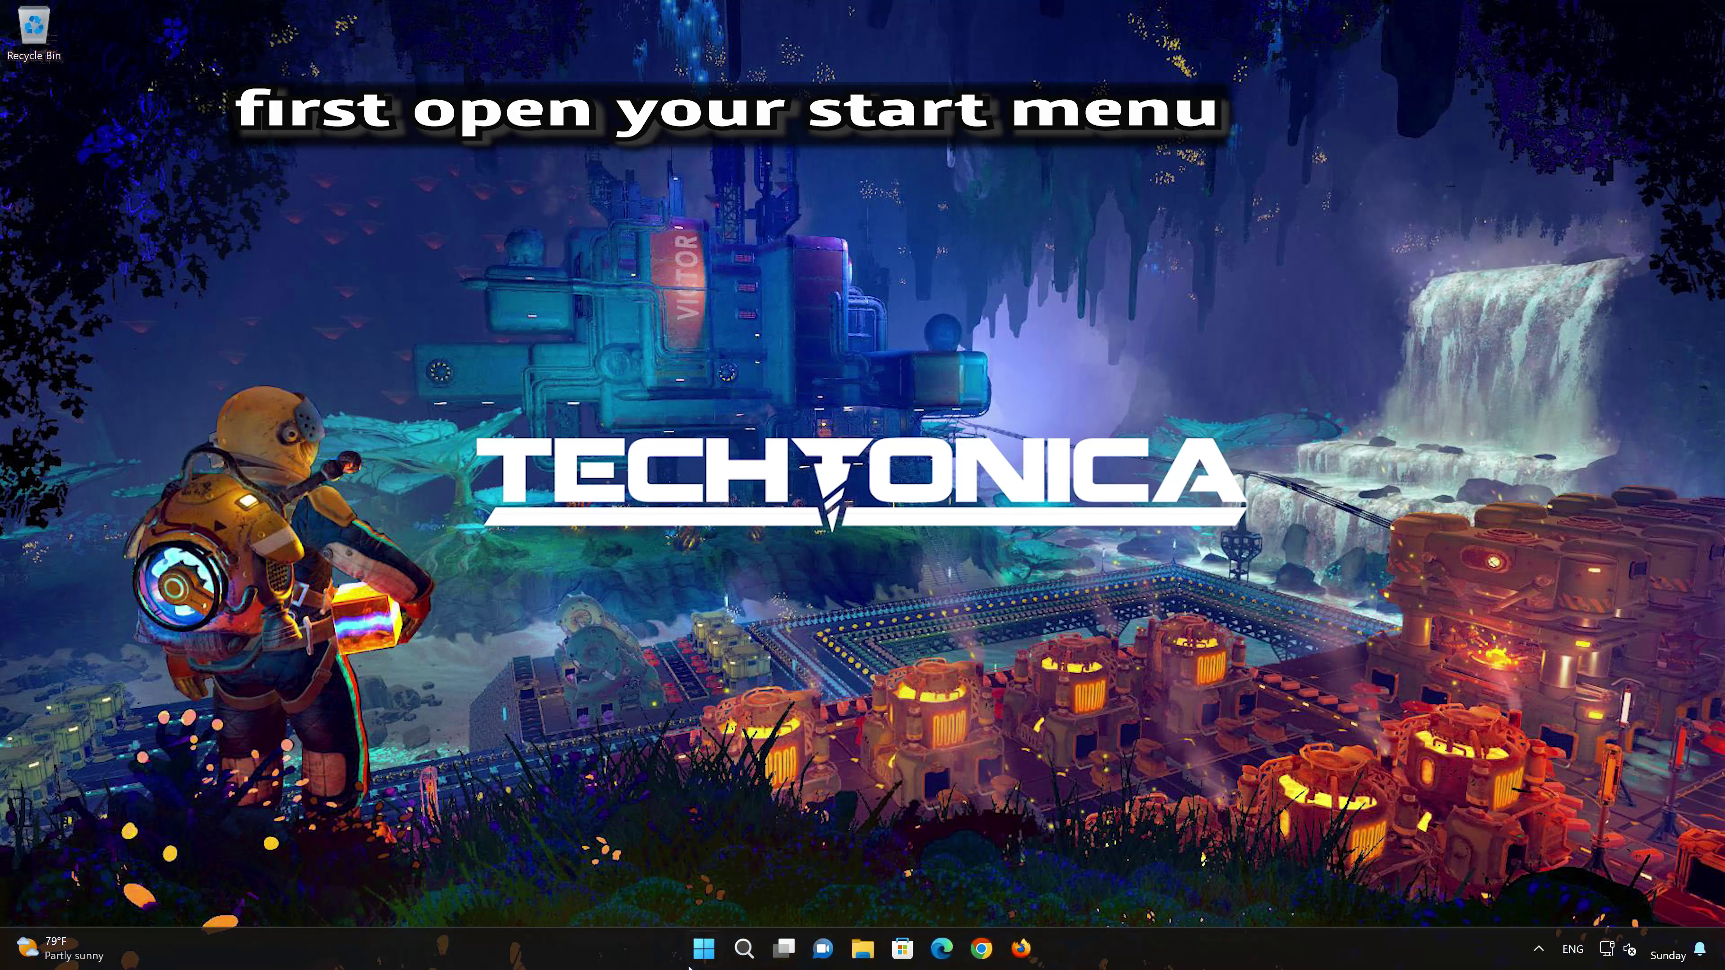
Open Windows Settings and go to the Other troubleshooters page under System > Troubleshoot
{"action": "left_click", "coordinate": [707, 948]}
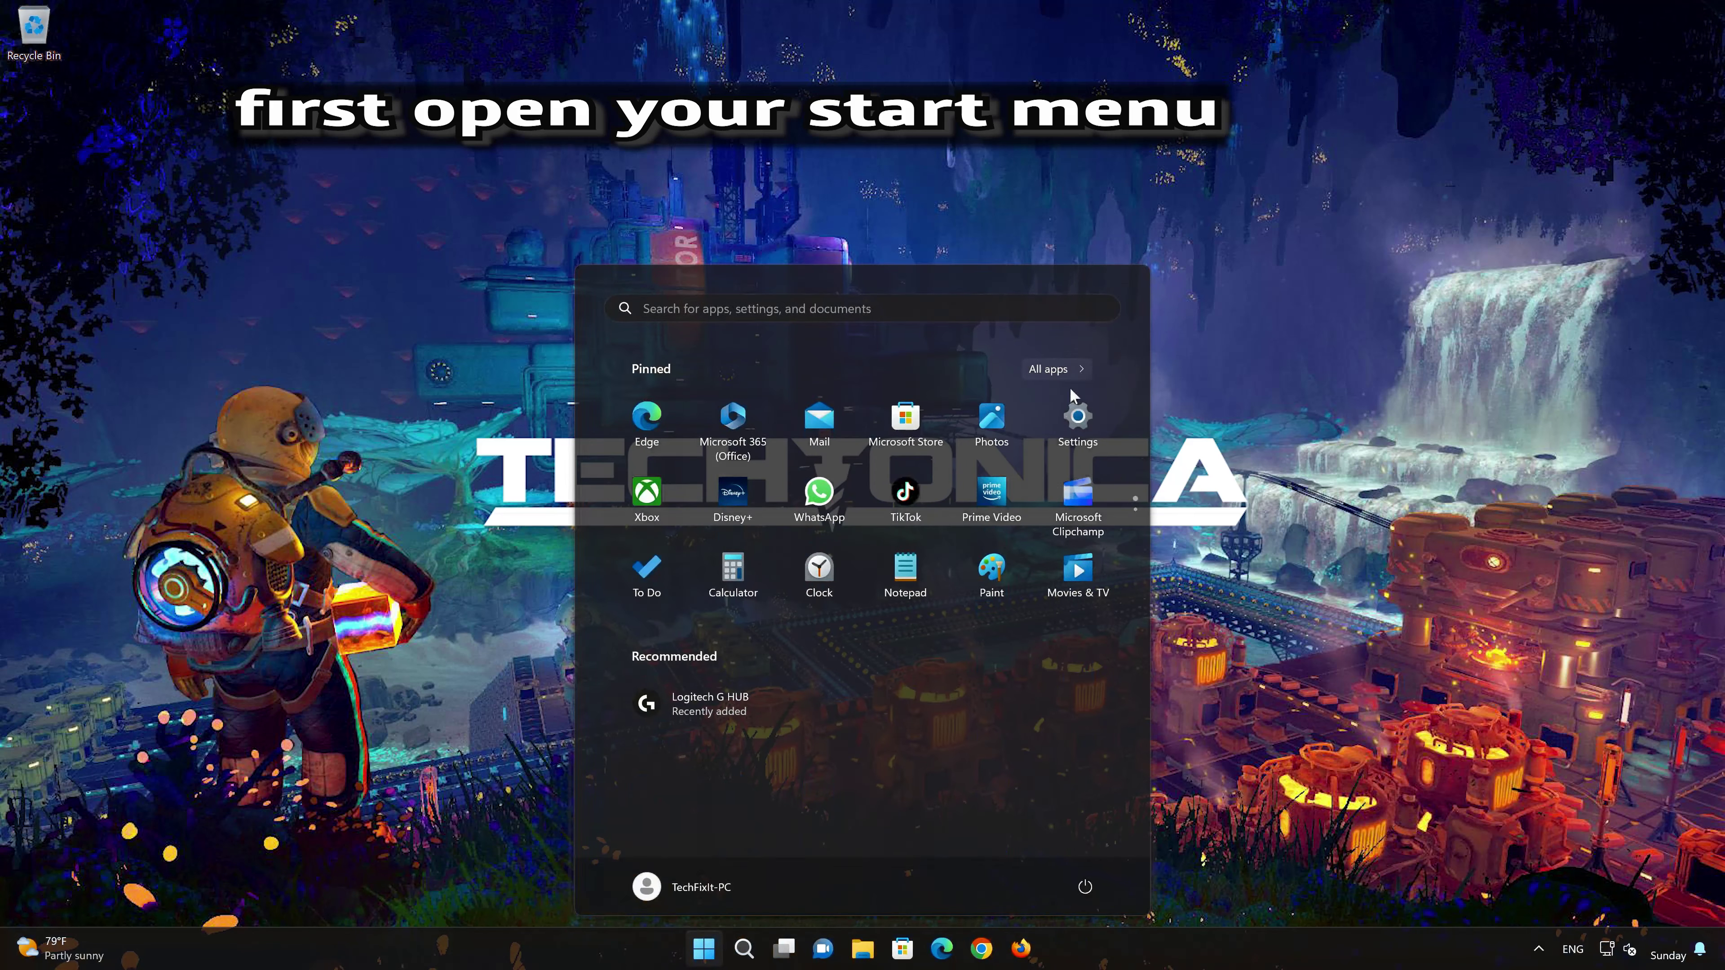
{"action": "left_click", "coordinate": [1091, 430]}
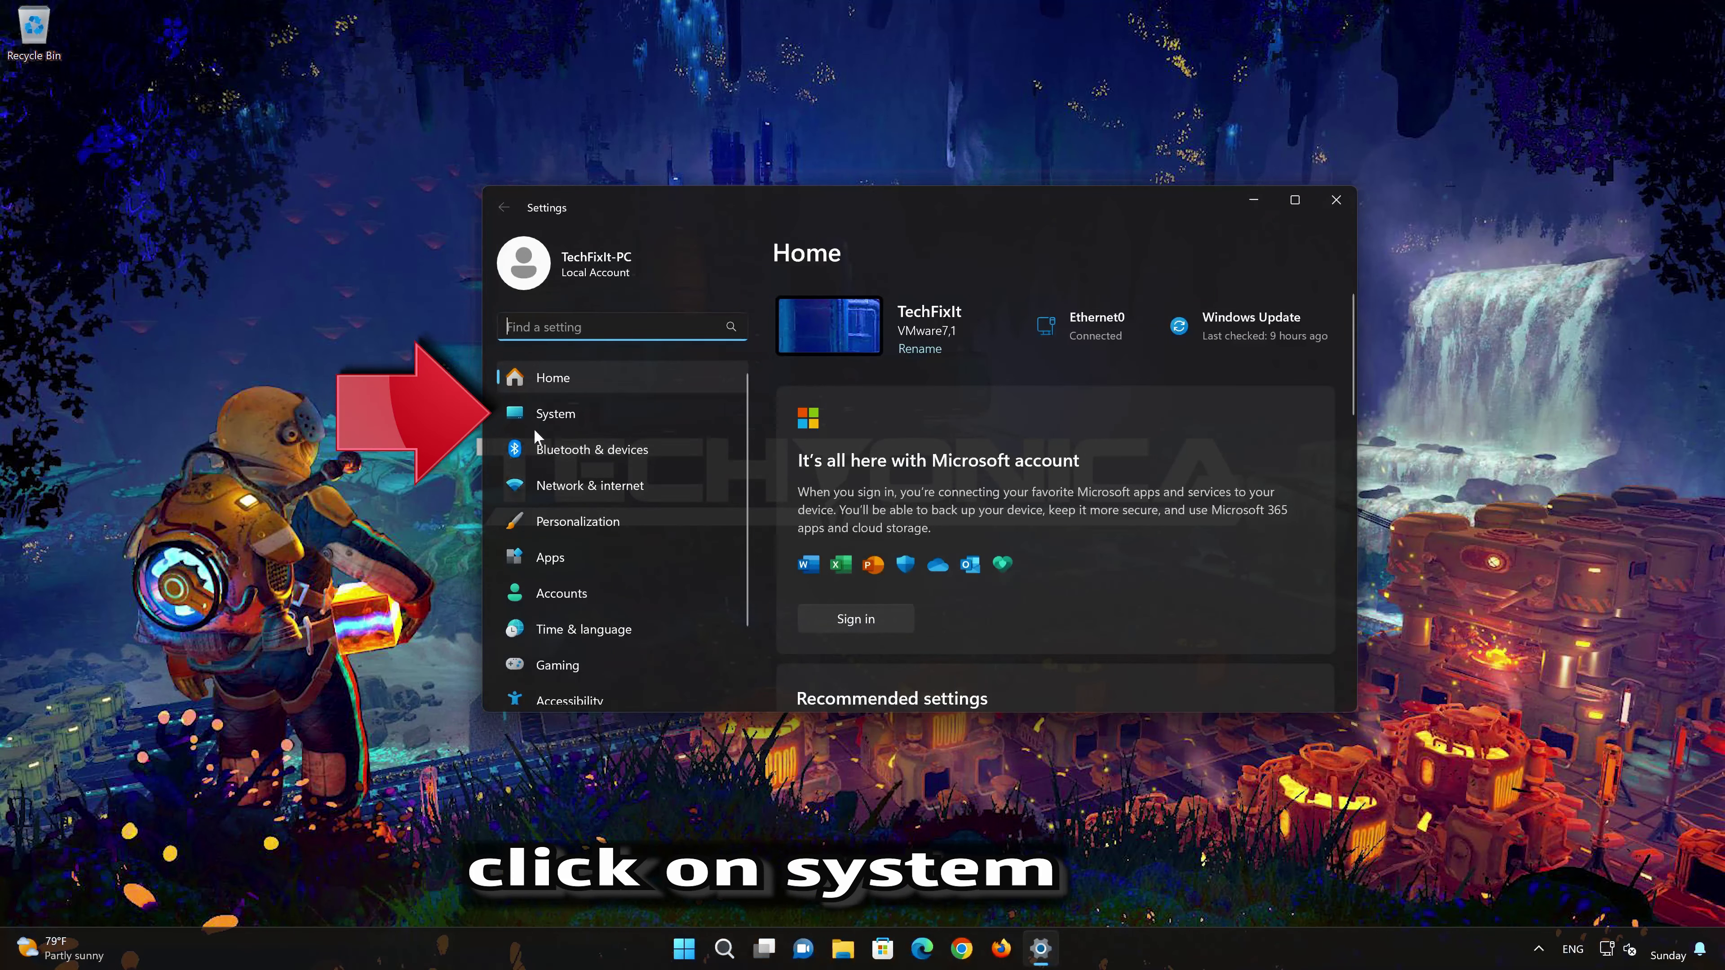
{"action": "left_click", "coordinate": [610, 413]}
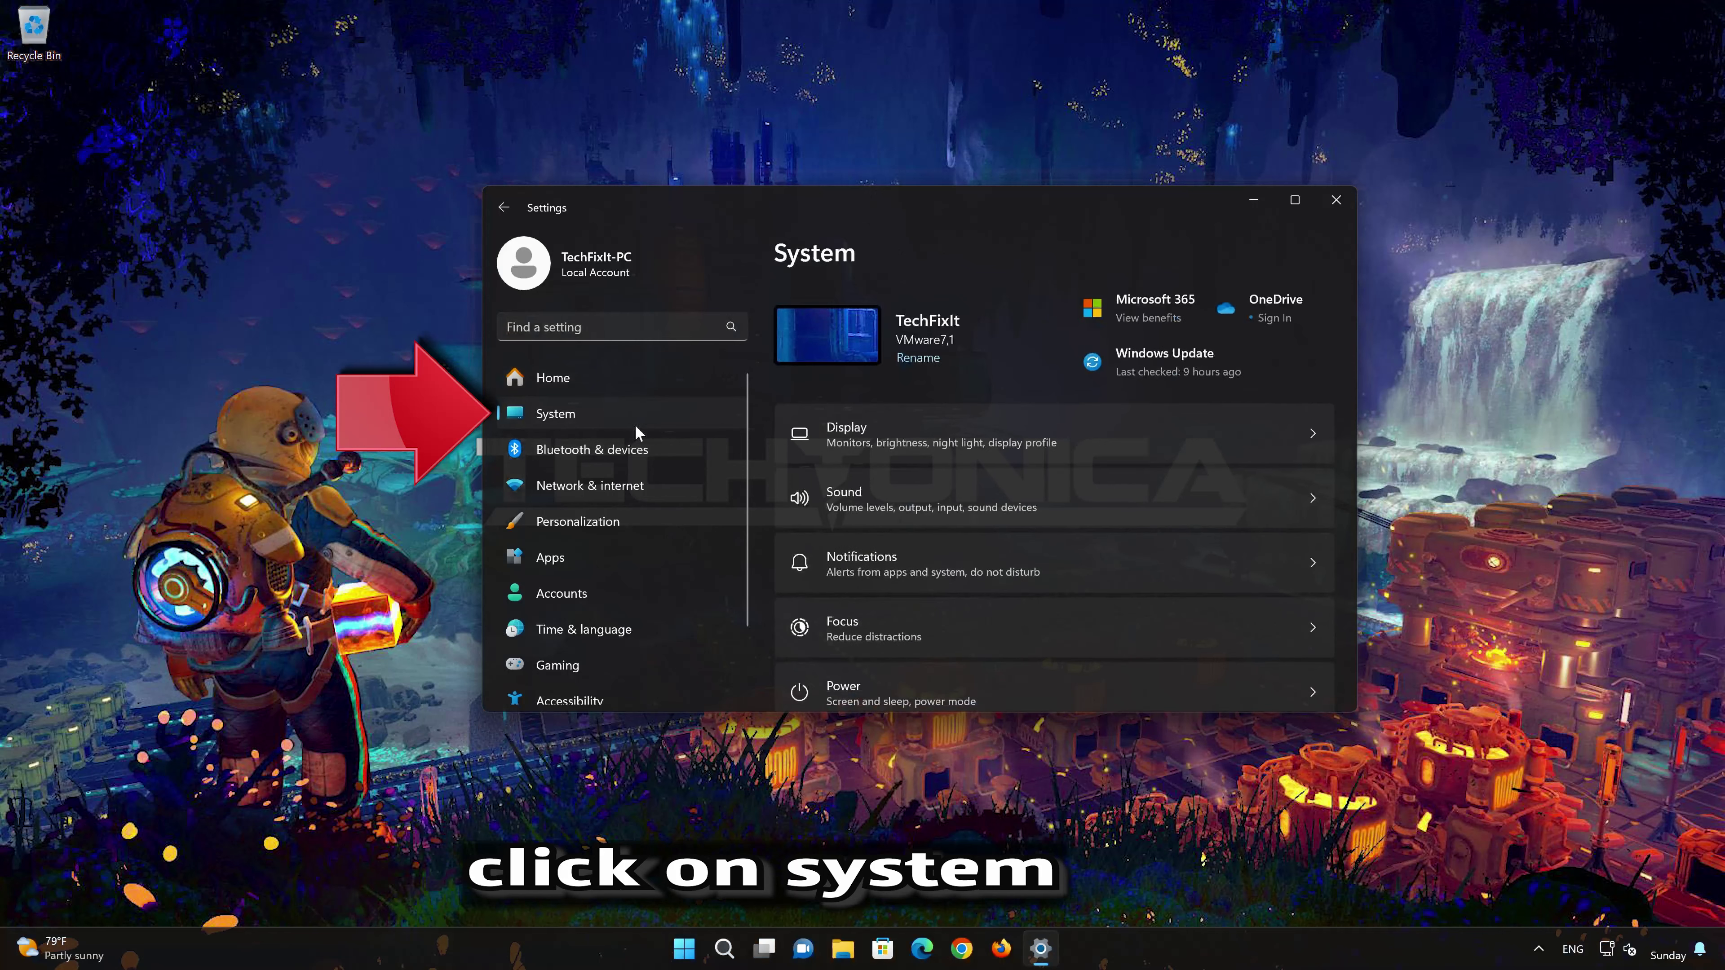
{"action": "scroll", "coordinate": [1023, 532], "scroll_direction": "down", "scroll_amount": 5}
{"action": "scroll", "coordinate": [1023, 532], "scroll_direction": "down", "scroll_amount": 1}
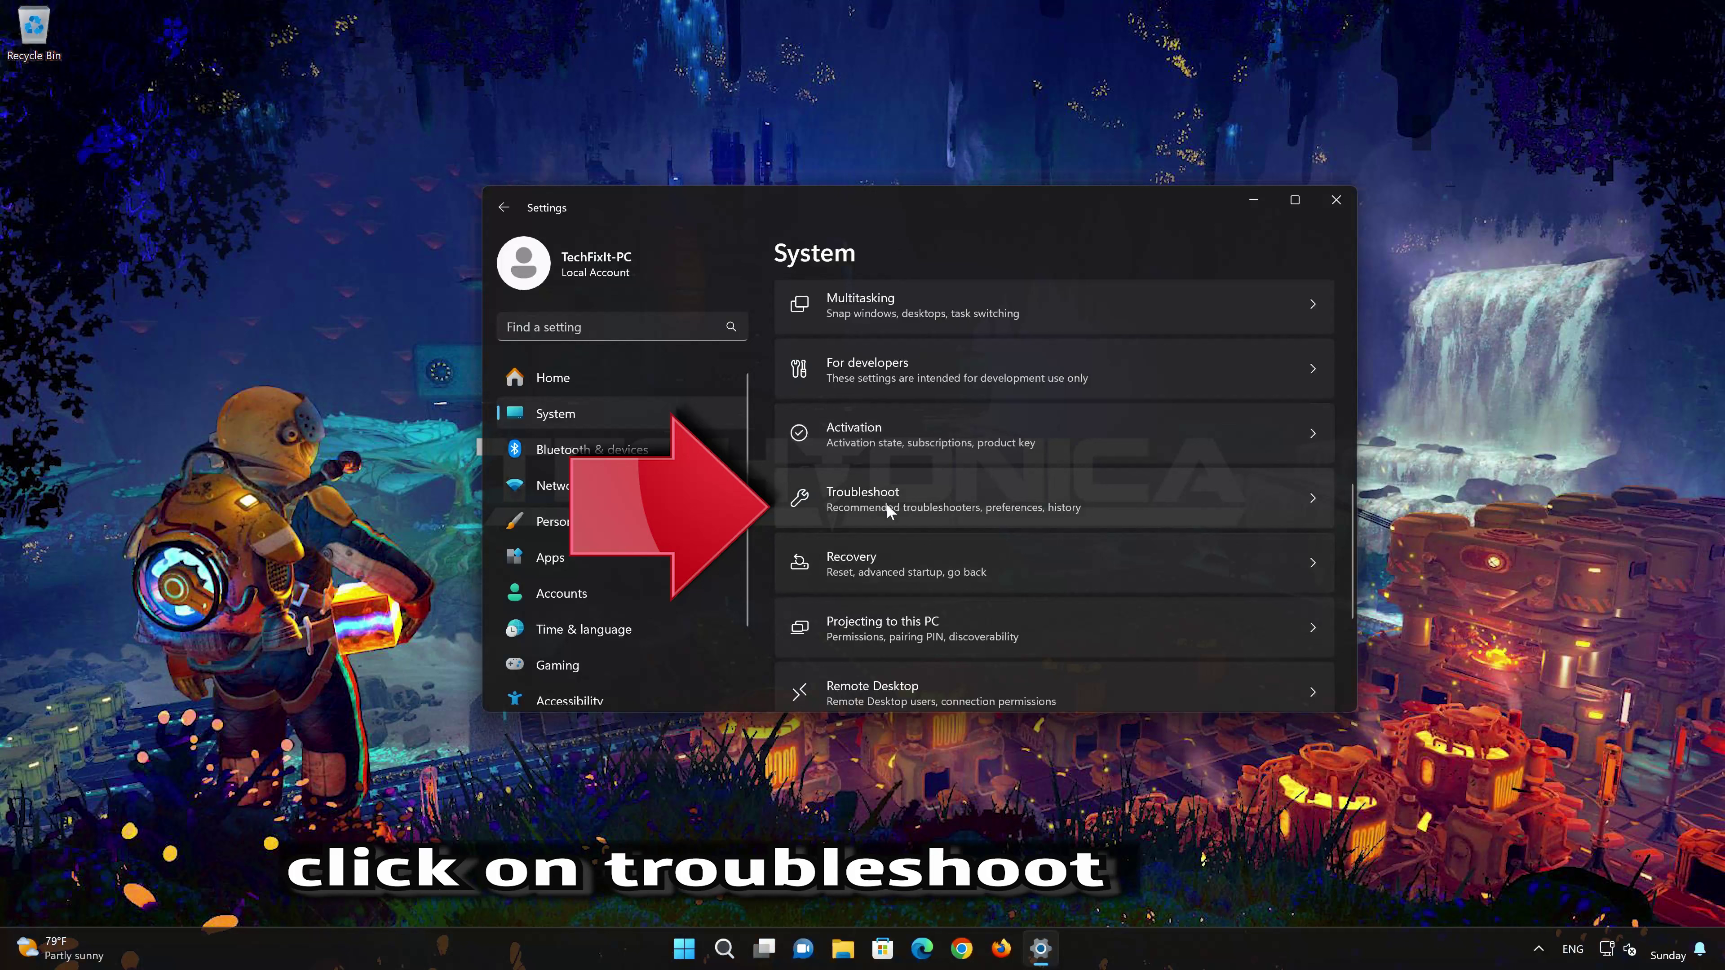
{"action": "scroll", "coordinate": [900, 514], "scroll_direction": "down", "scroll_amount": 1}
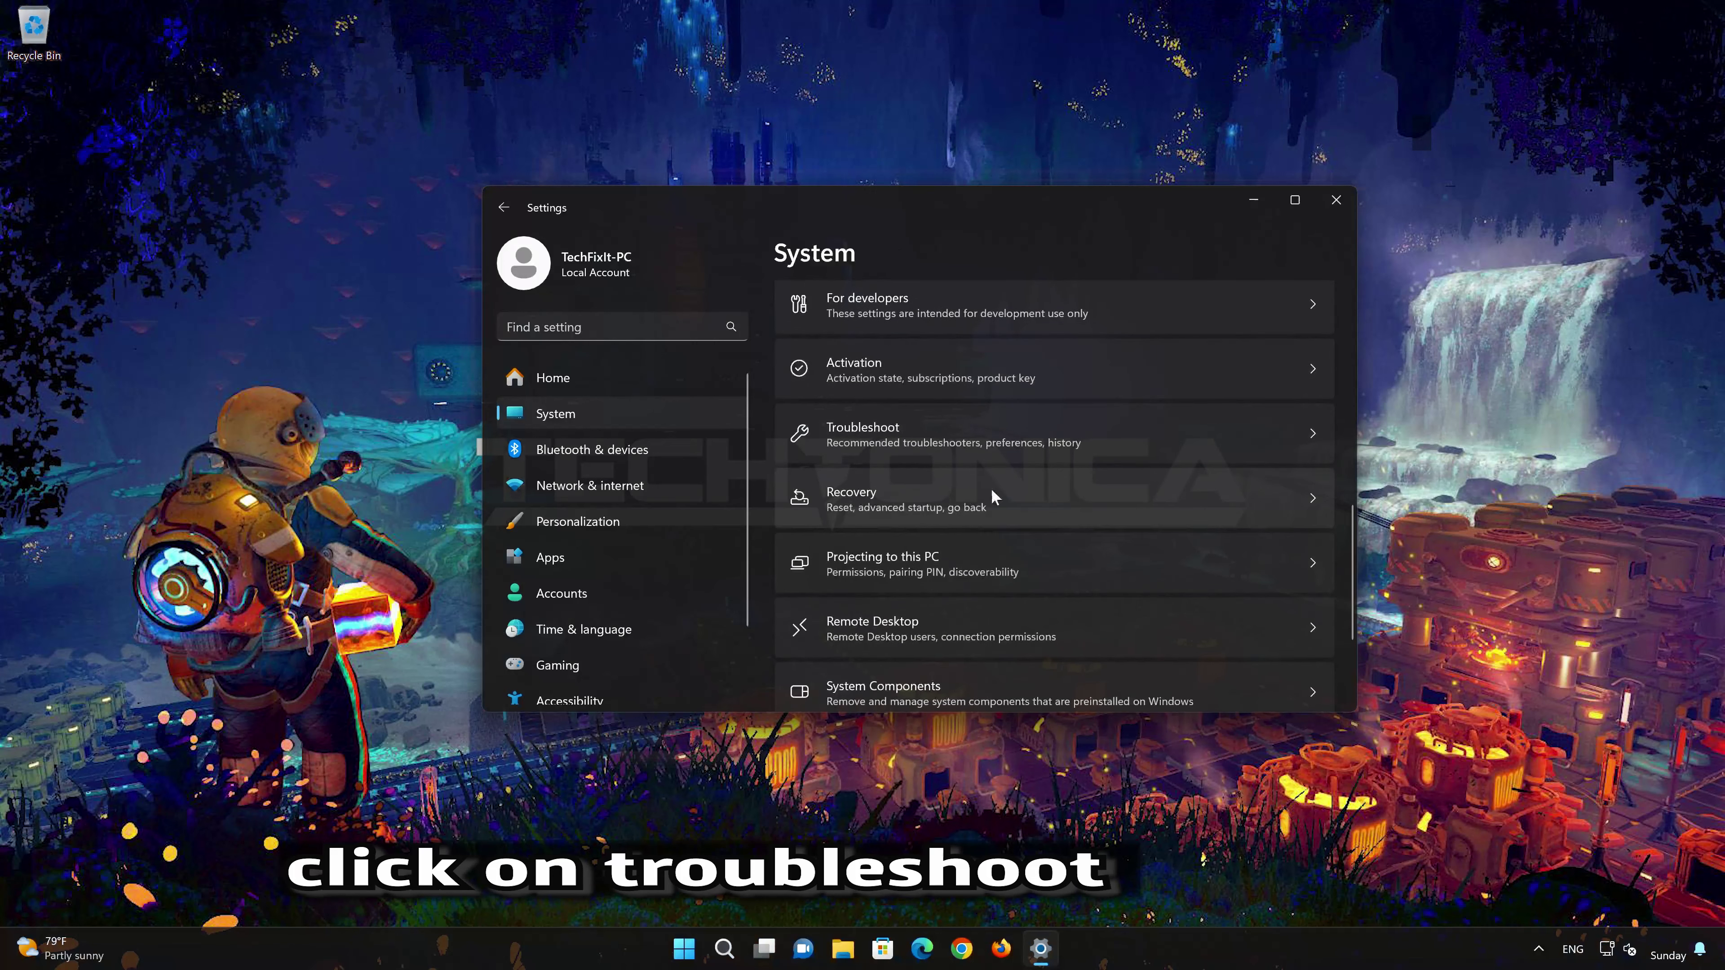
{"action": "left_click", "coordinate": [947, 446]}
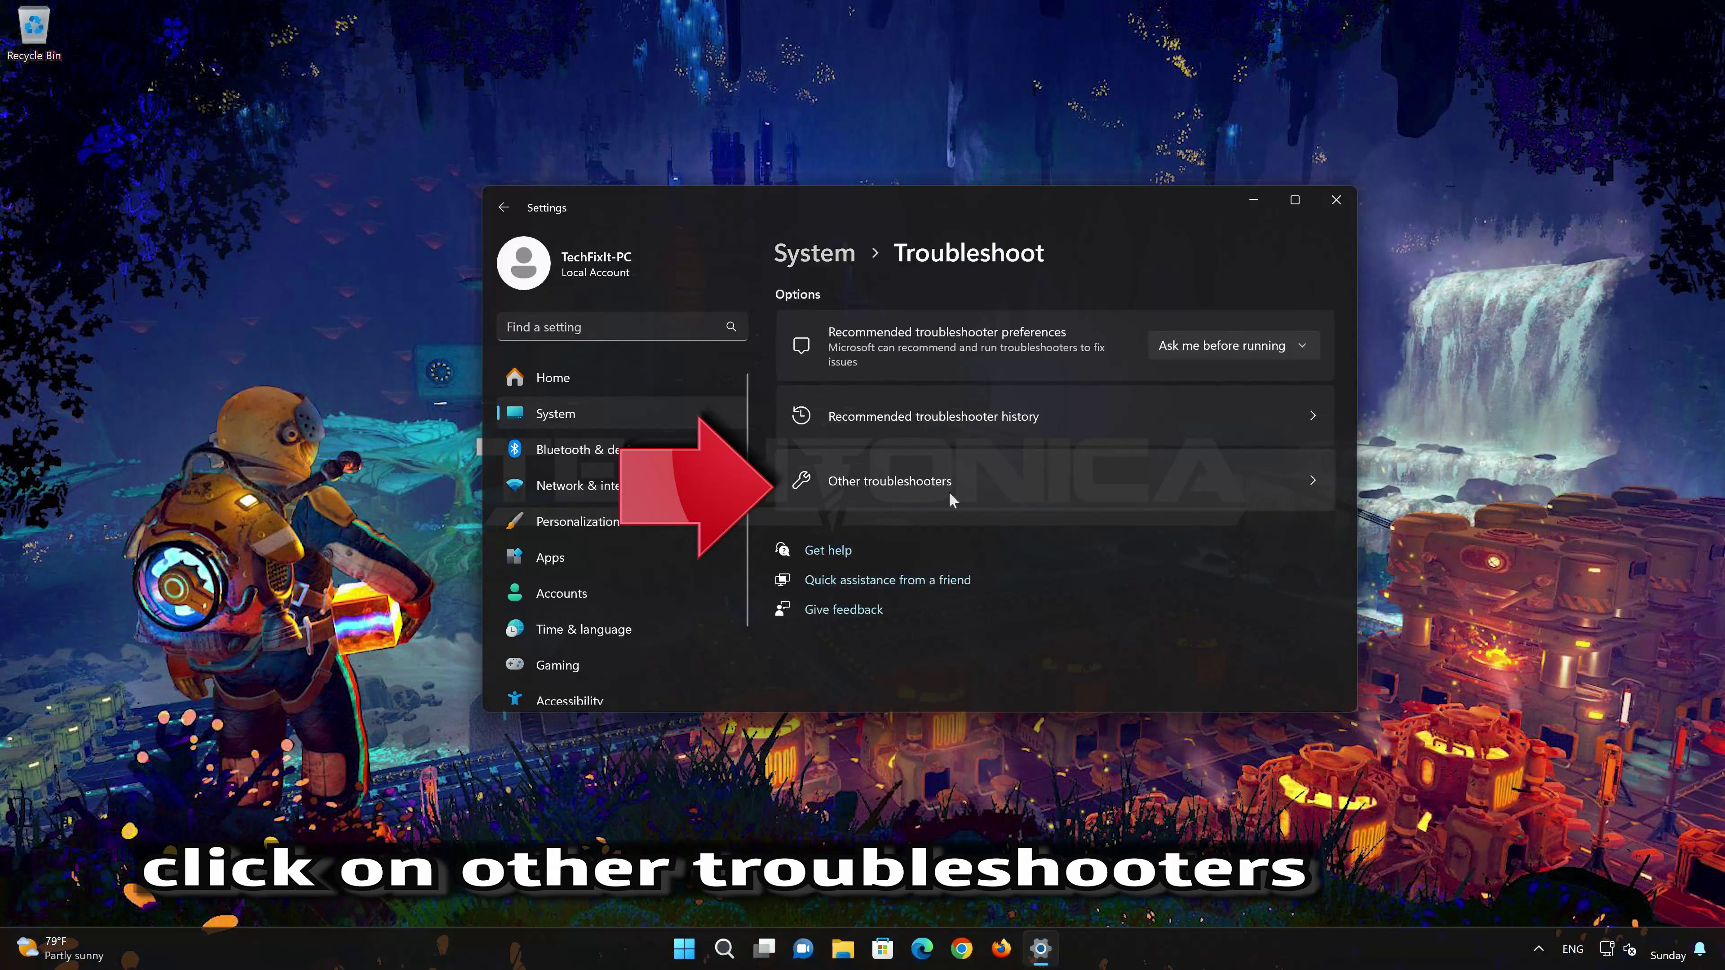
{"action": "left_click", "coordinate": [928, 492]}
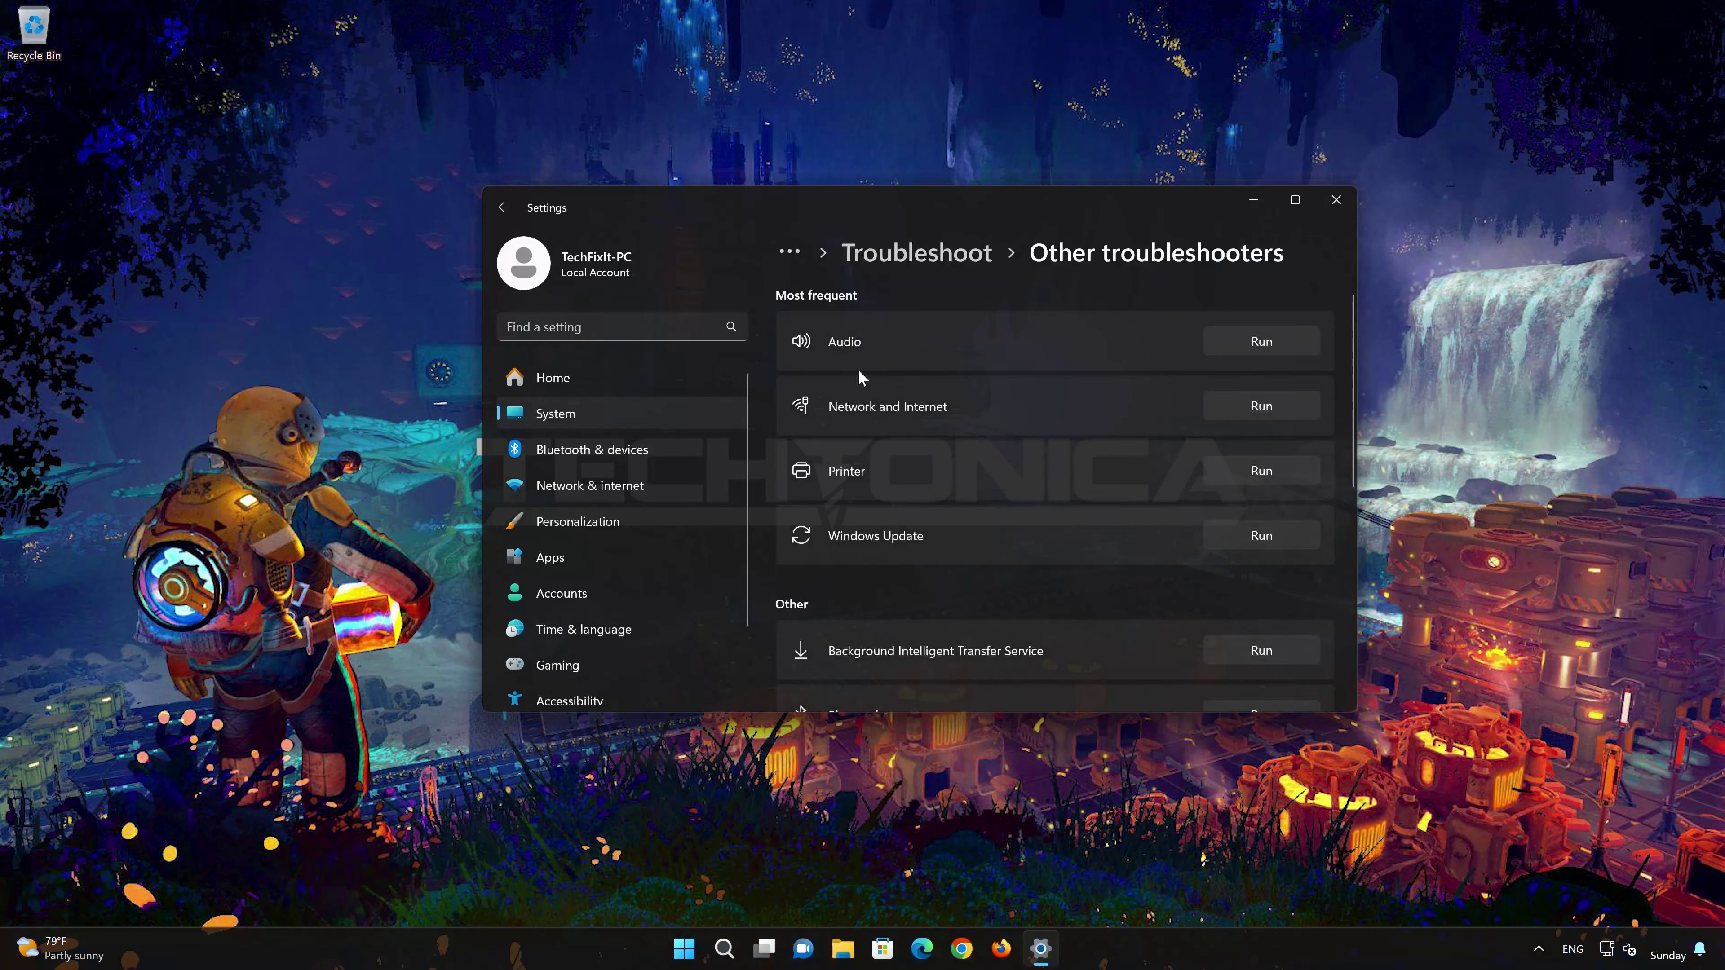
Run the Audio troubleshooter, consenting to automated diagnostics and to the automatic restart of the audio services
{"action": "left_click", "coordinate": [1263, 342]}
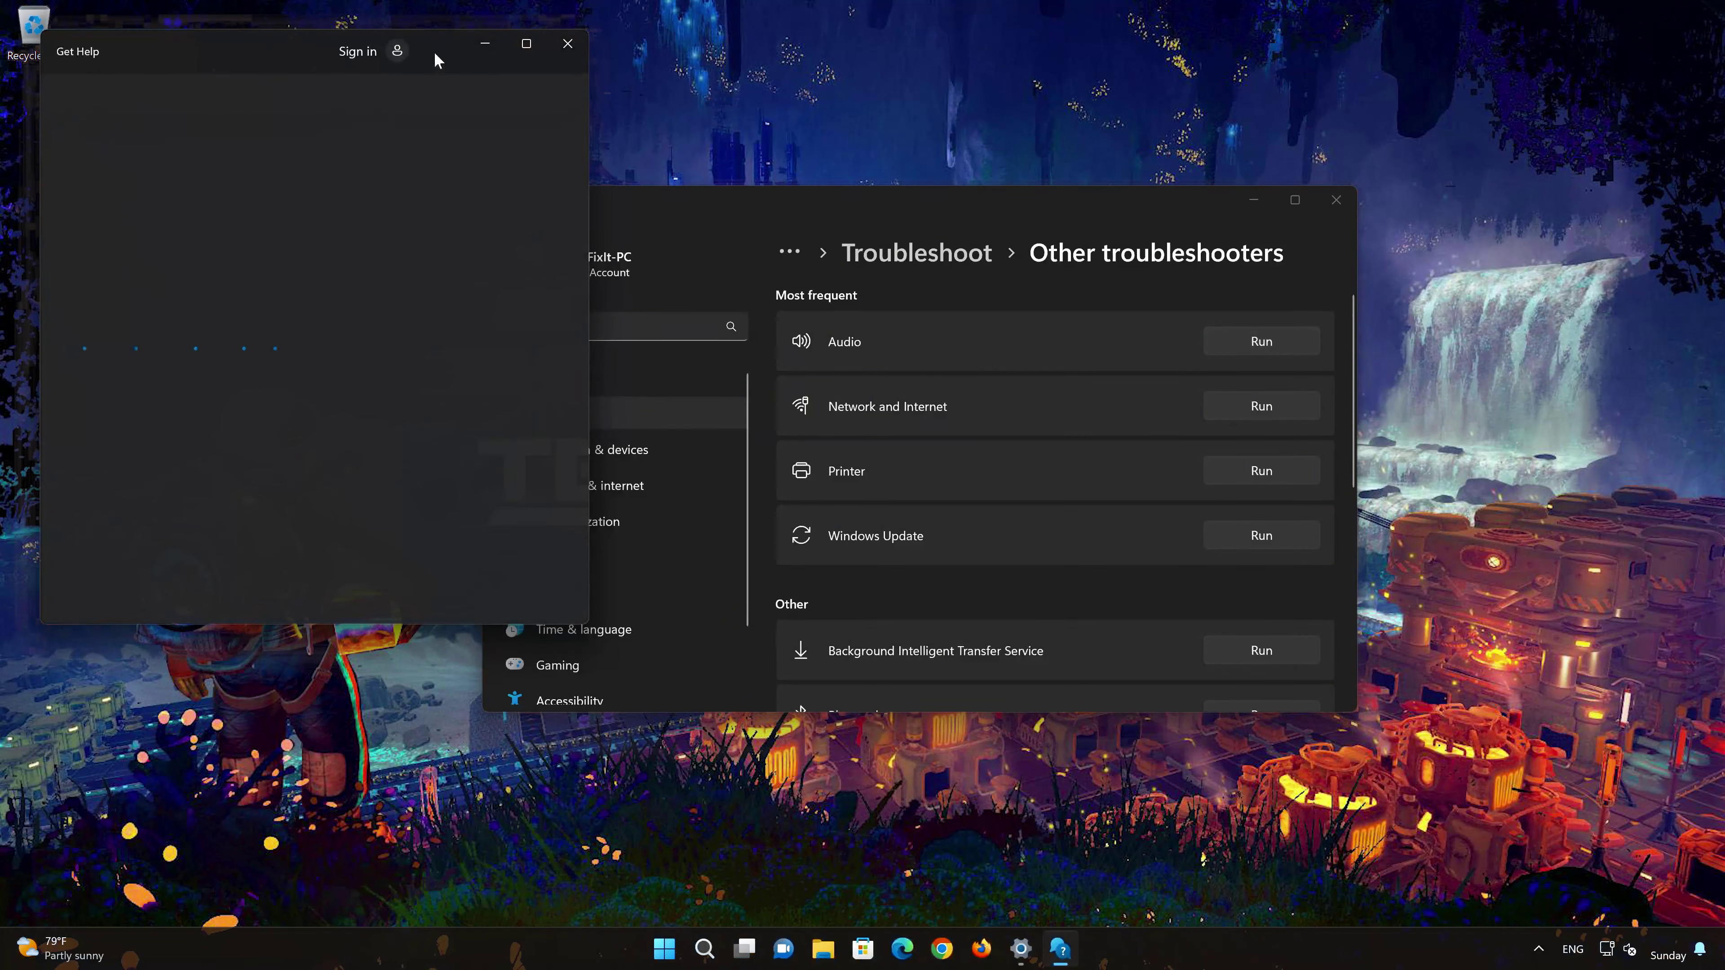
{"action": "left_click_drag", "start_coordinate": [436, 51], "coordinate": [956, 162]}
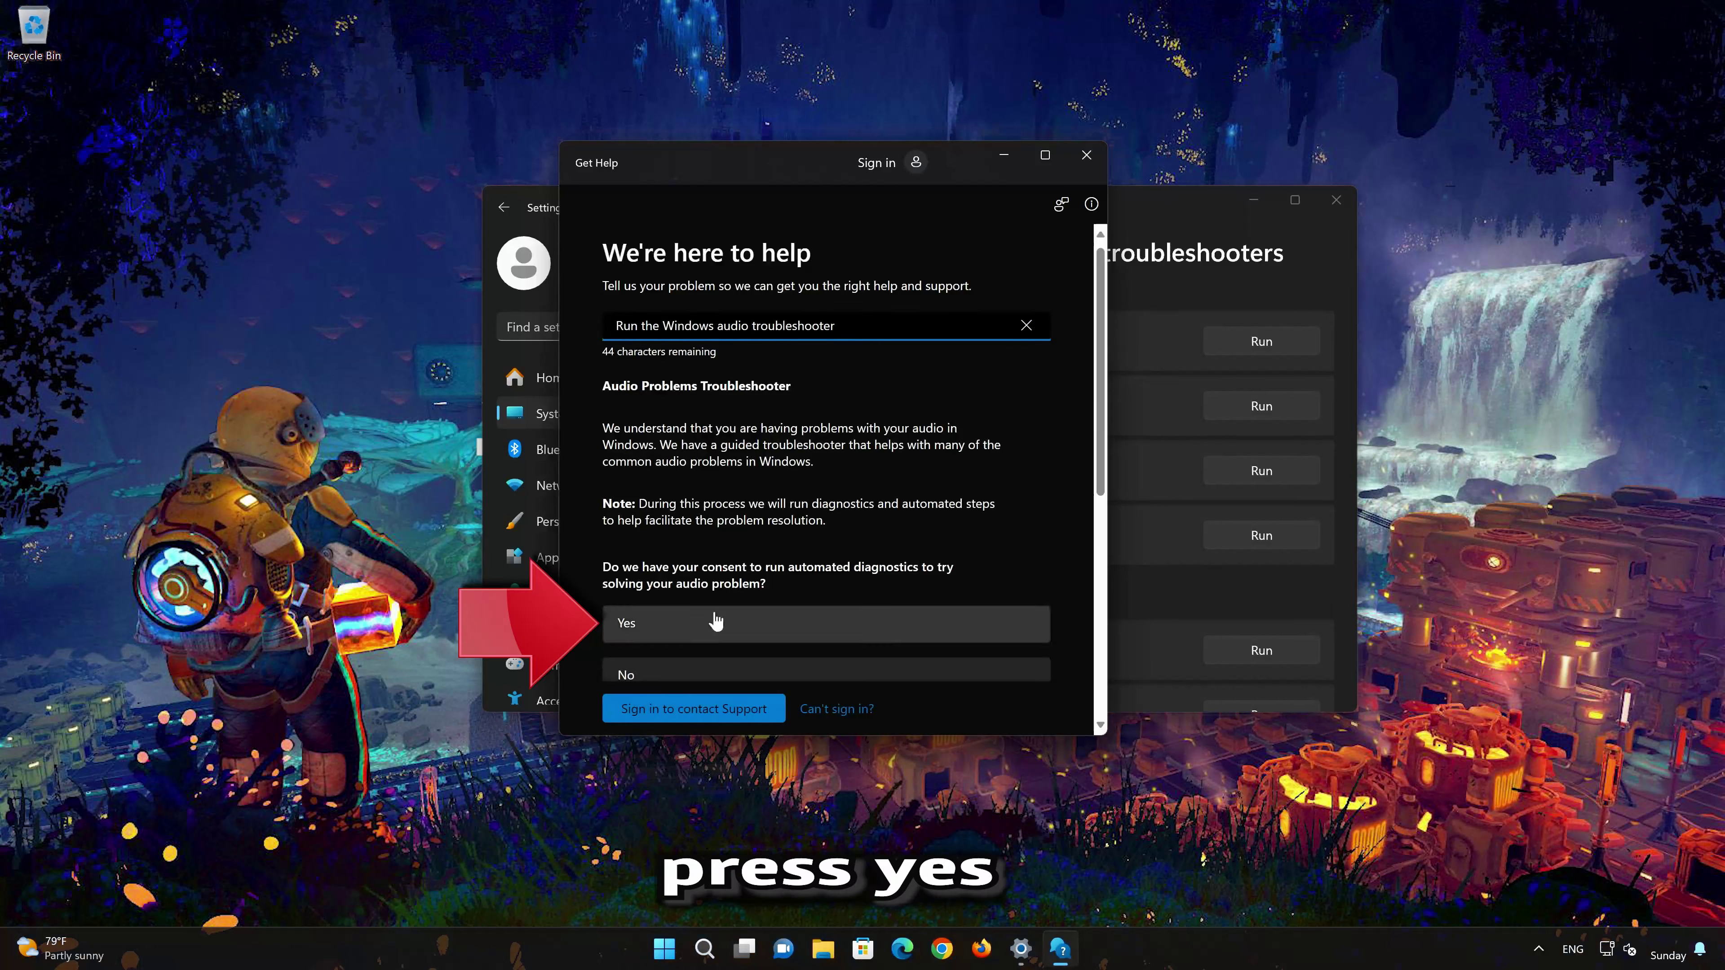
{"action": "left_click", "coordinate": [718, 633]}
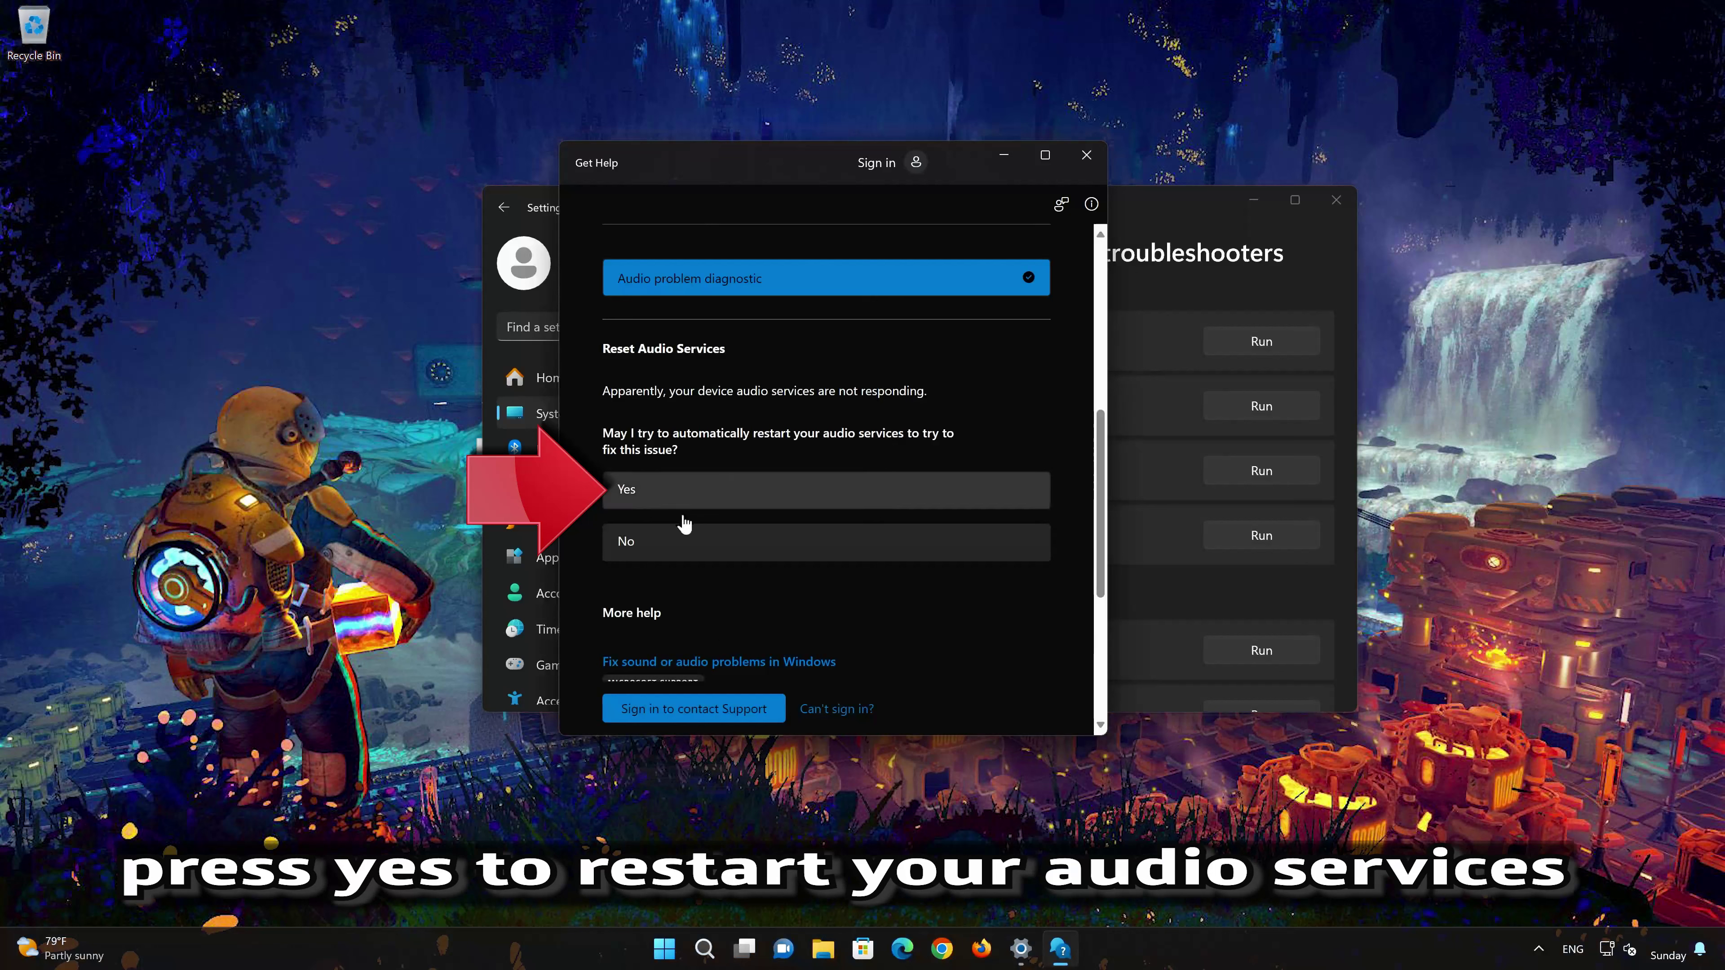
{"action": "left_click", "coordinate": [742, 498]}
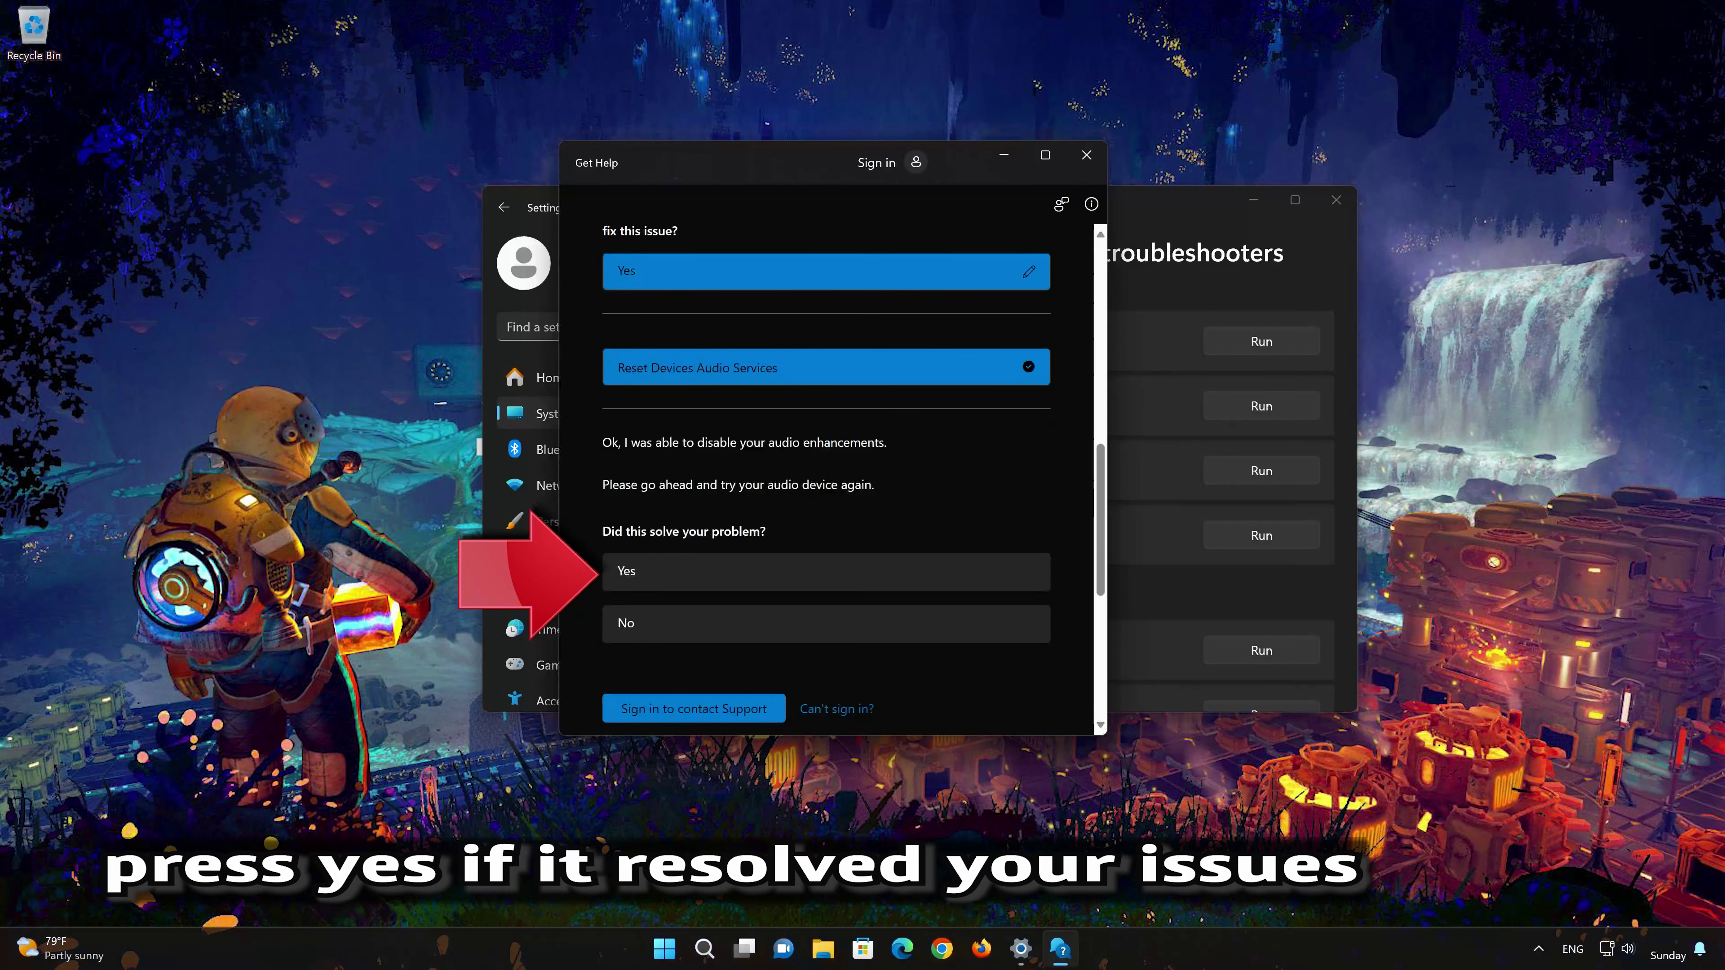
Answer Yes to whether the audio problem was solved, and close the Get Help and Settings windows
{"action": "left_click", "coordinate": [753, 574]}
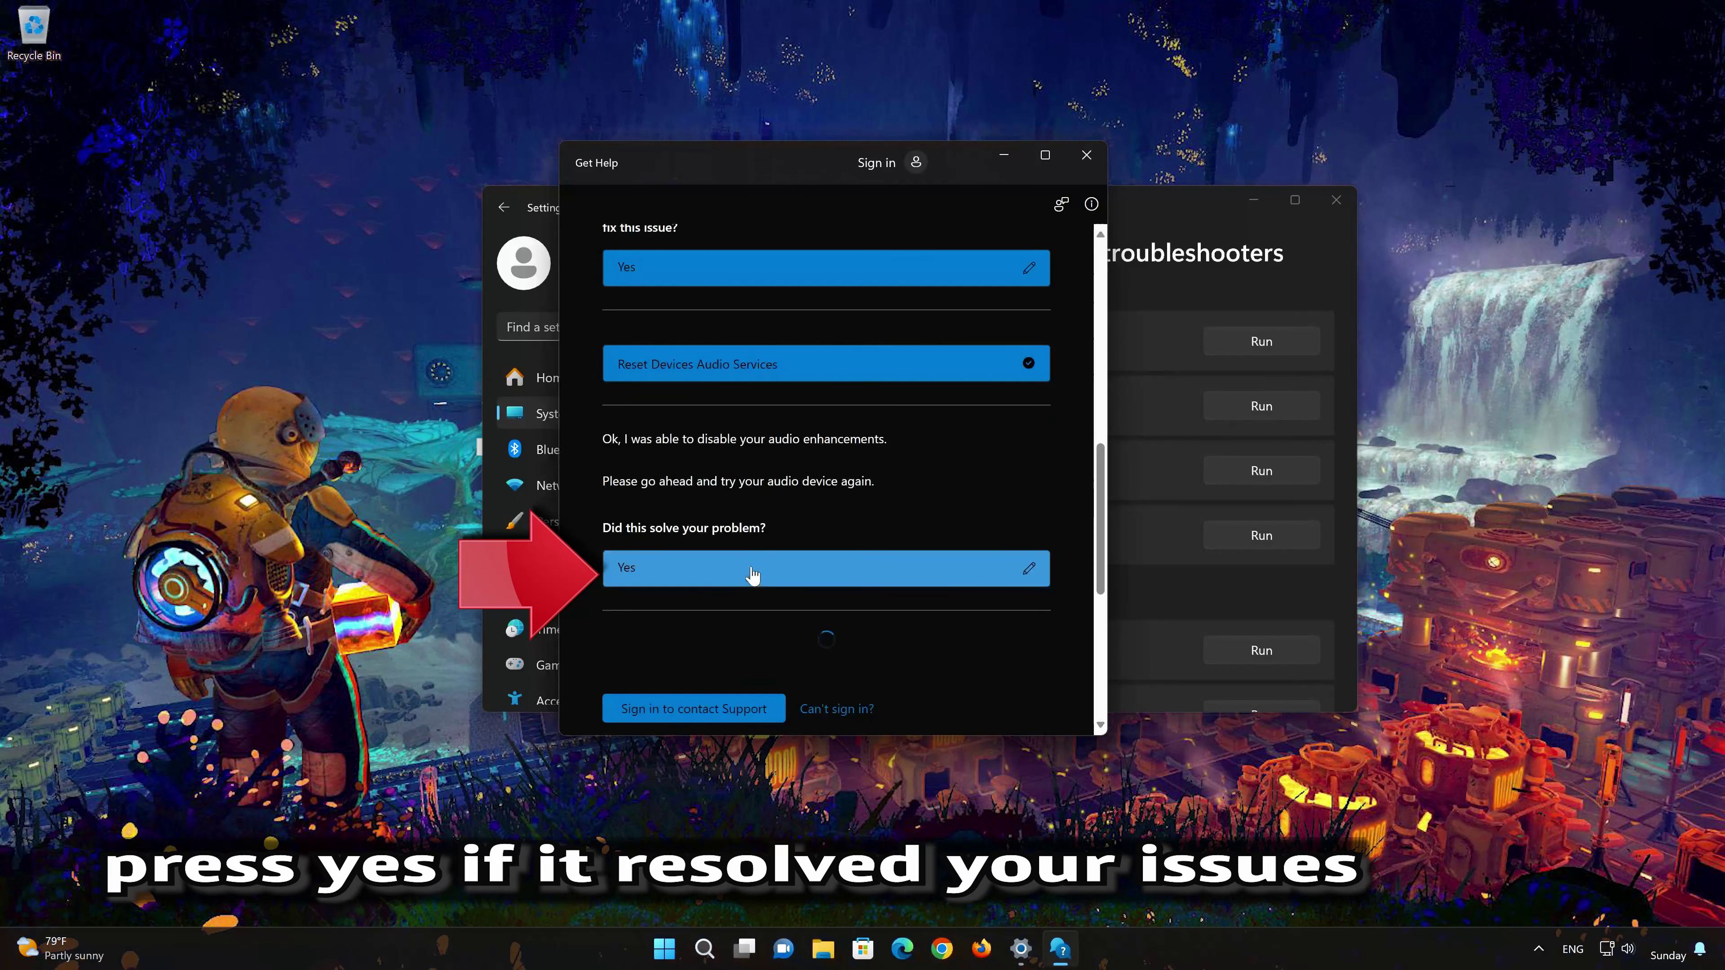
{"action": "left_click", "coordinate": [1086, 155]}
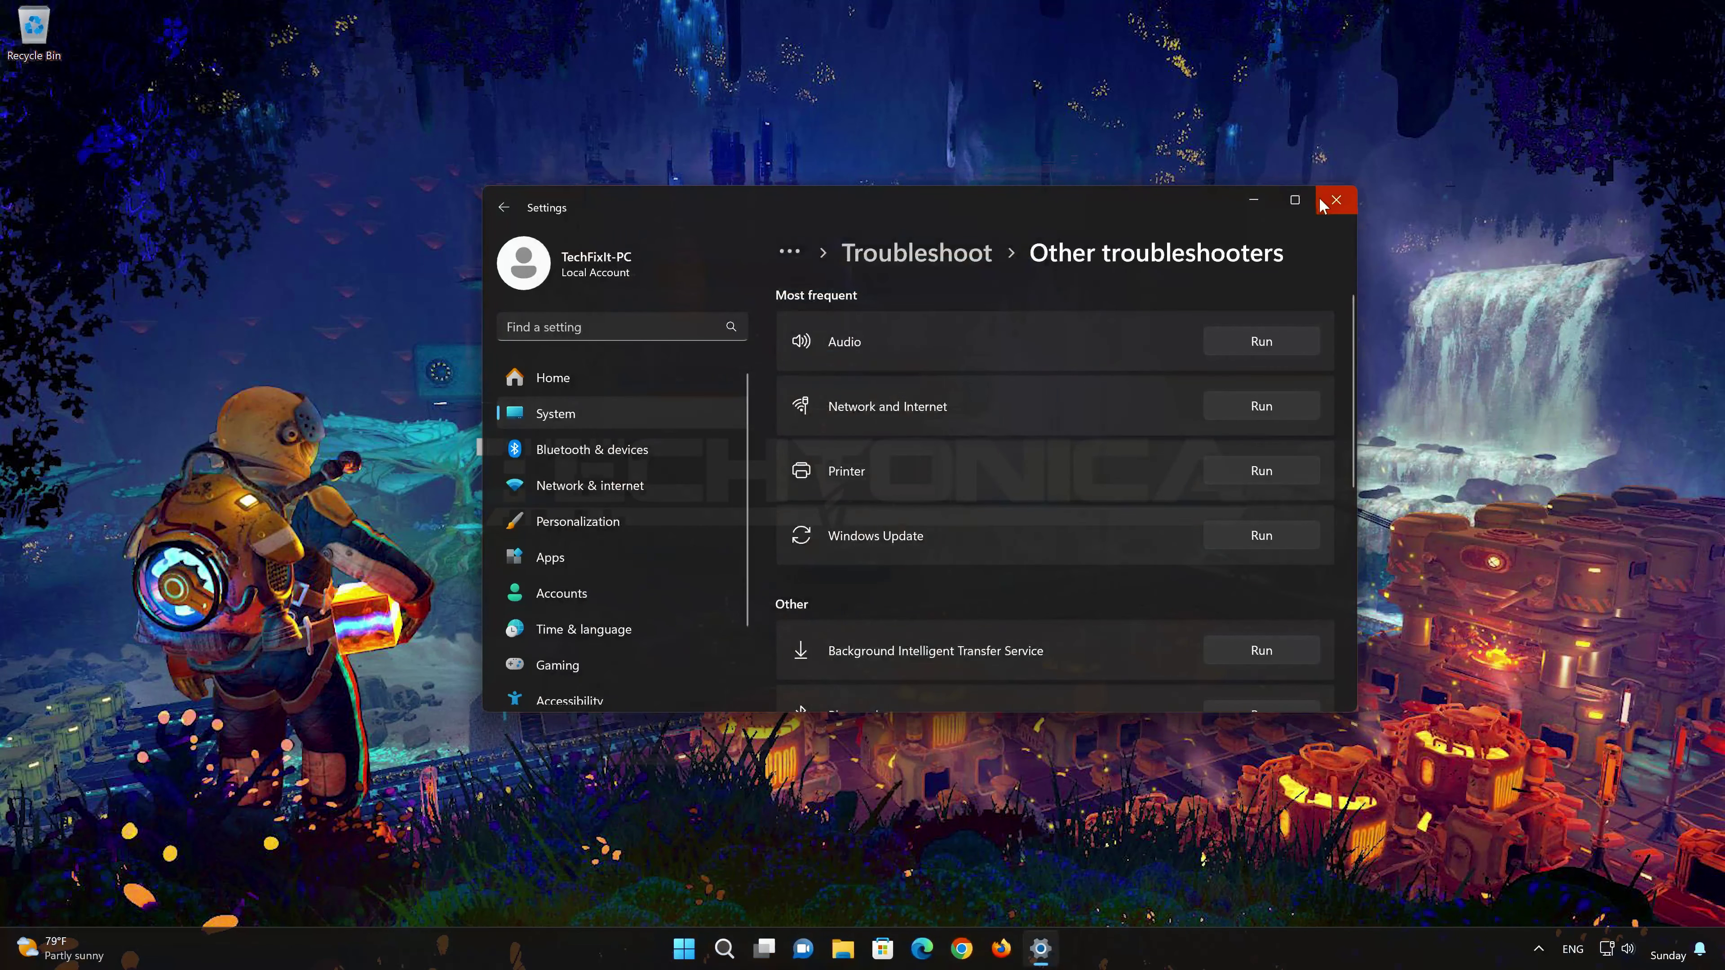
{"action": "left_click", "coordinate": [1324, 204]}
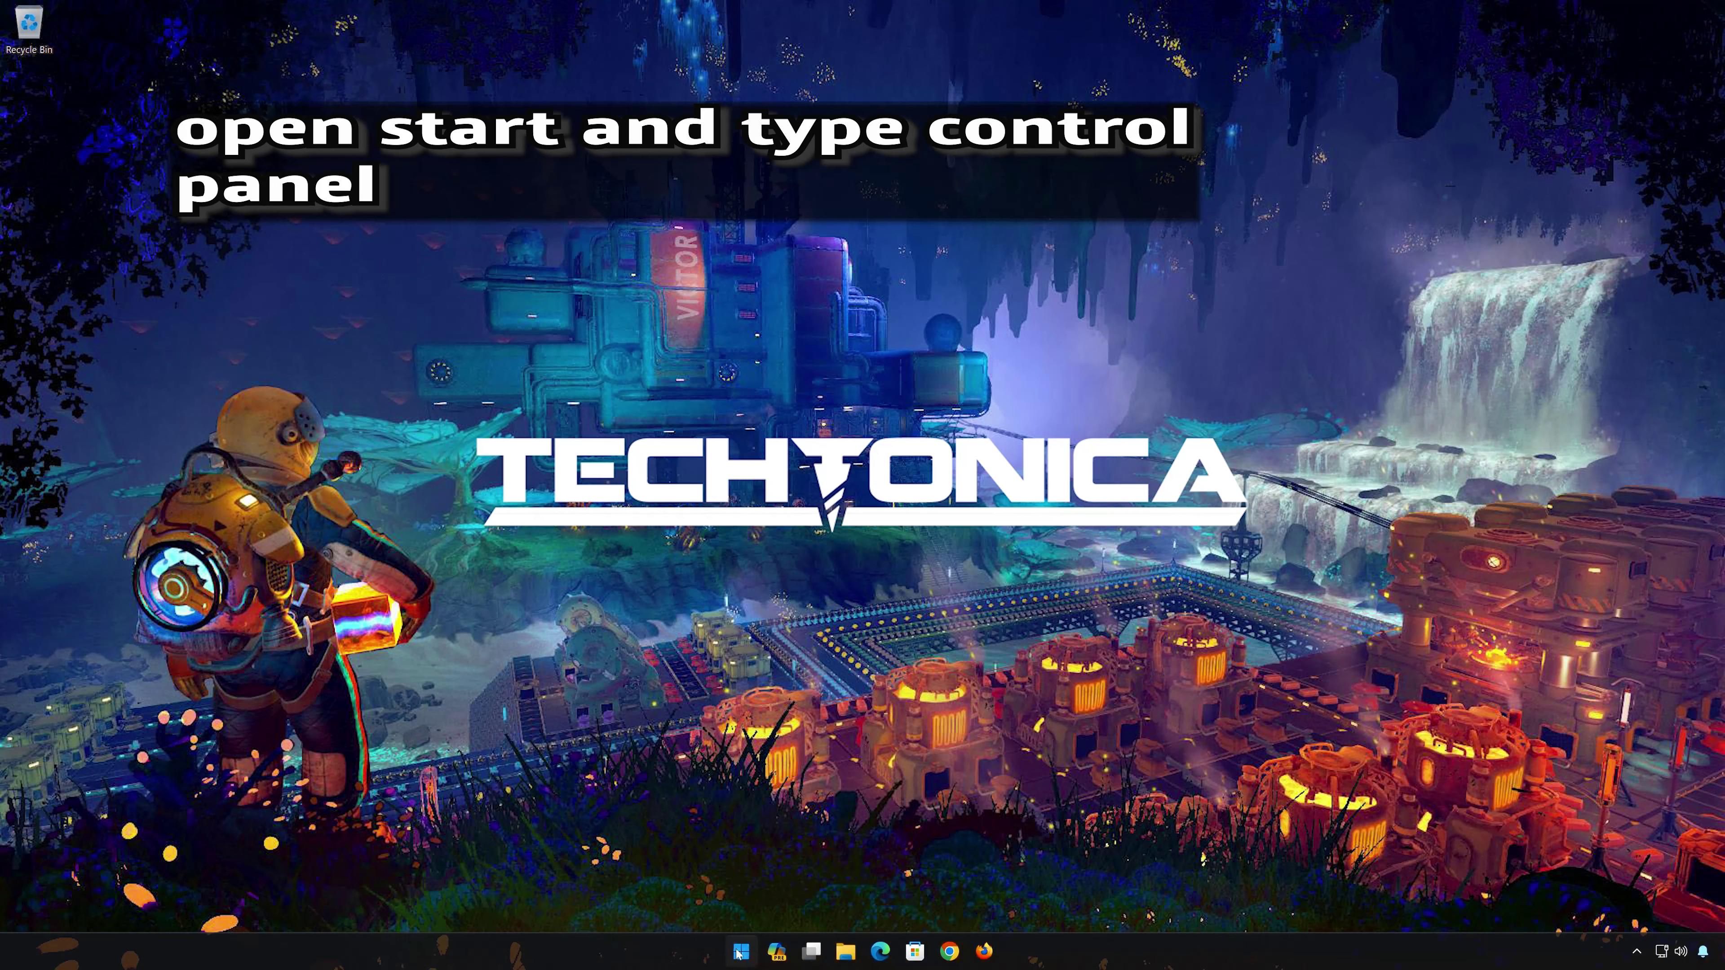
Find and open Control Panel through the Start search, and open the Sound dialog under Hardware and Sound
{"action": "left_click", "coordinate": [739, 952]}
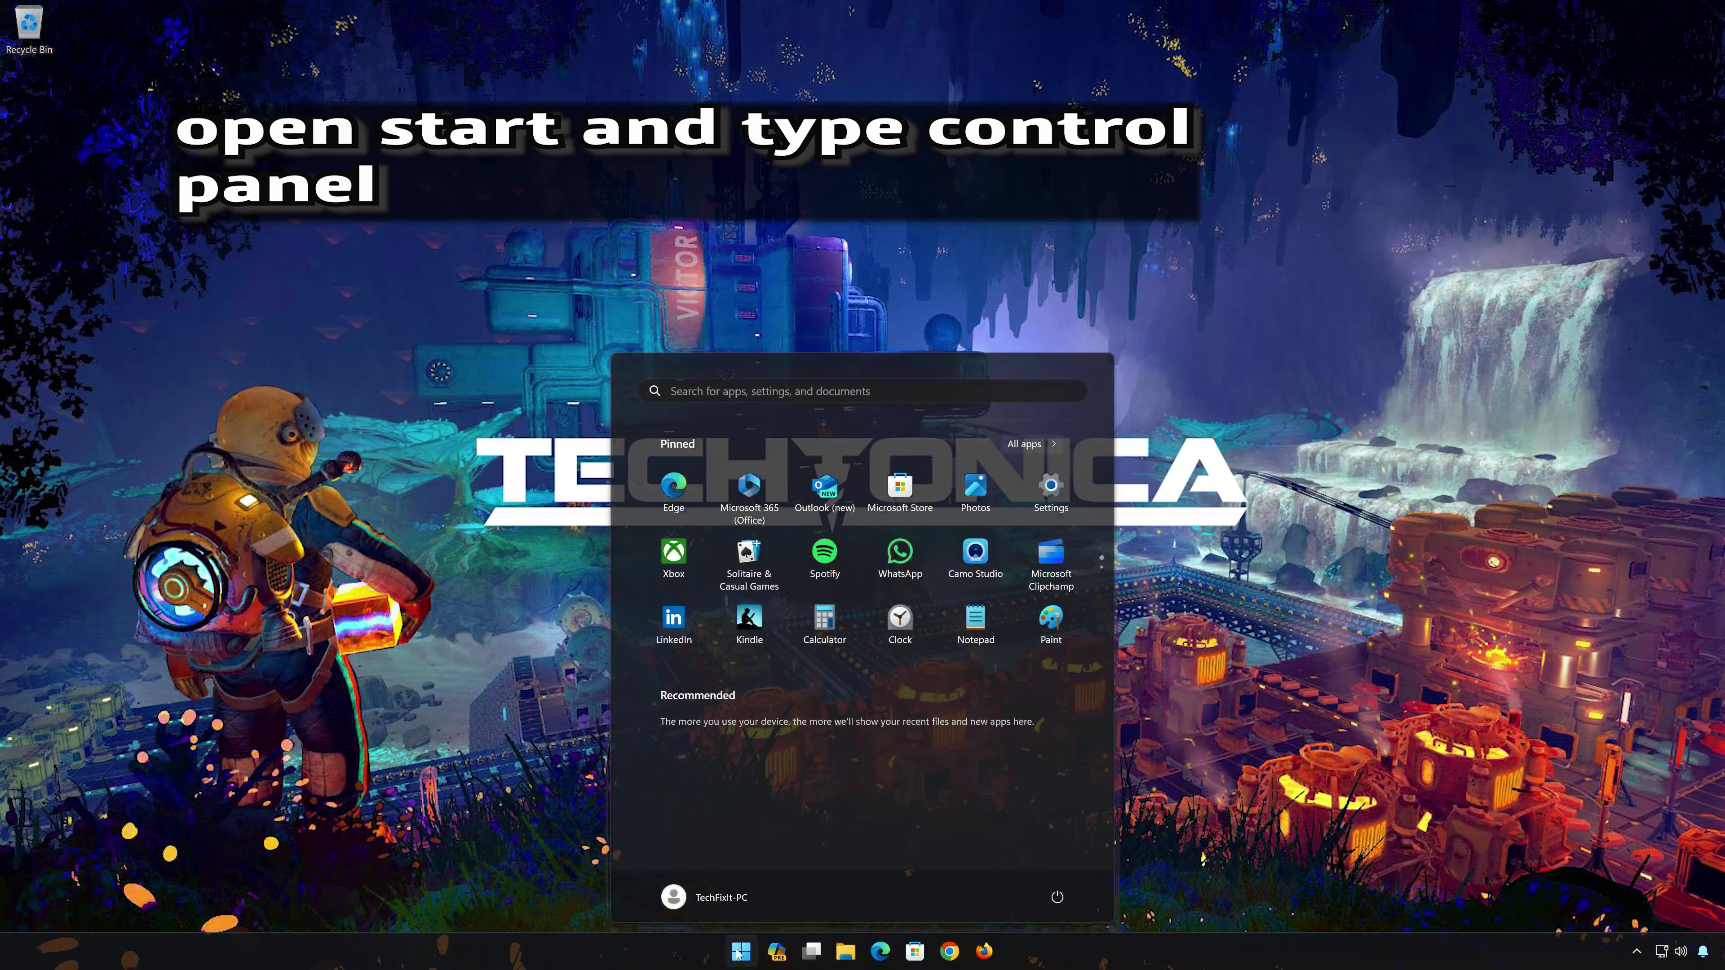
{"action": "type", "text": "control panel"}
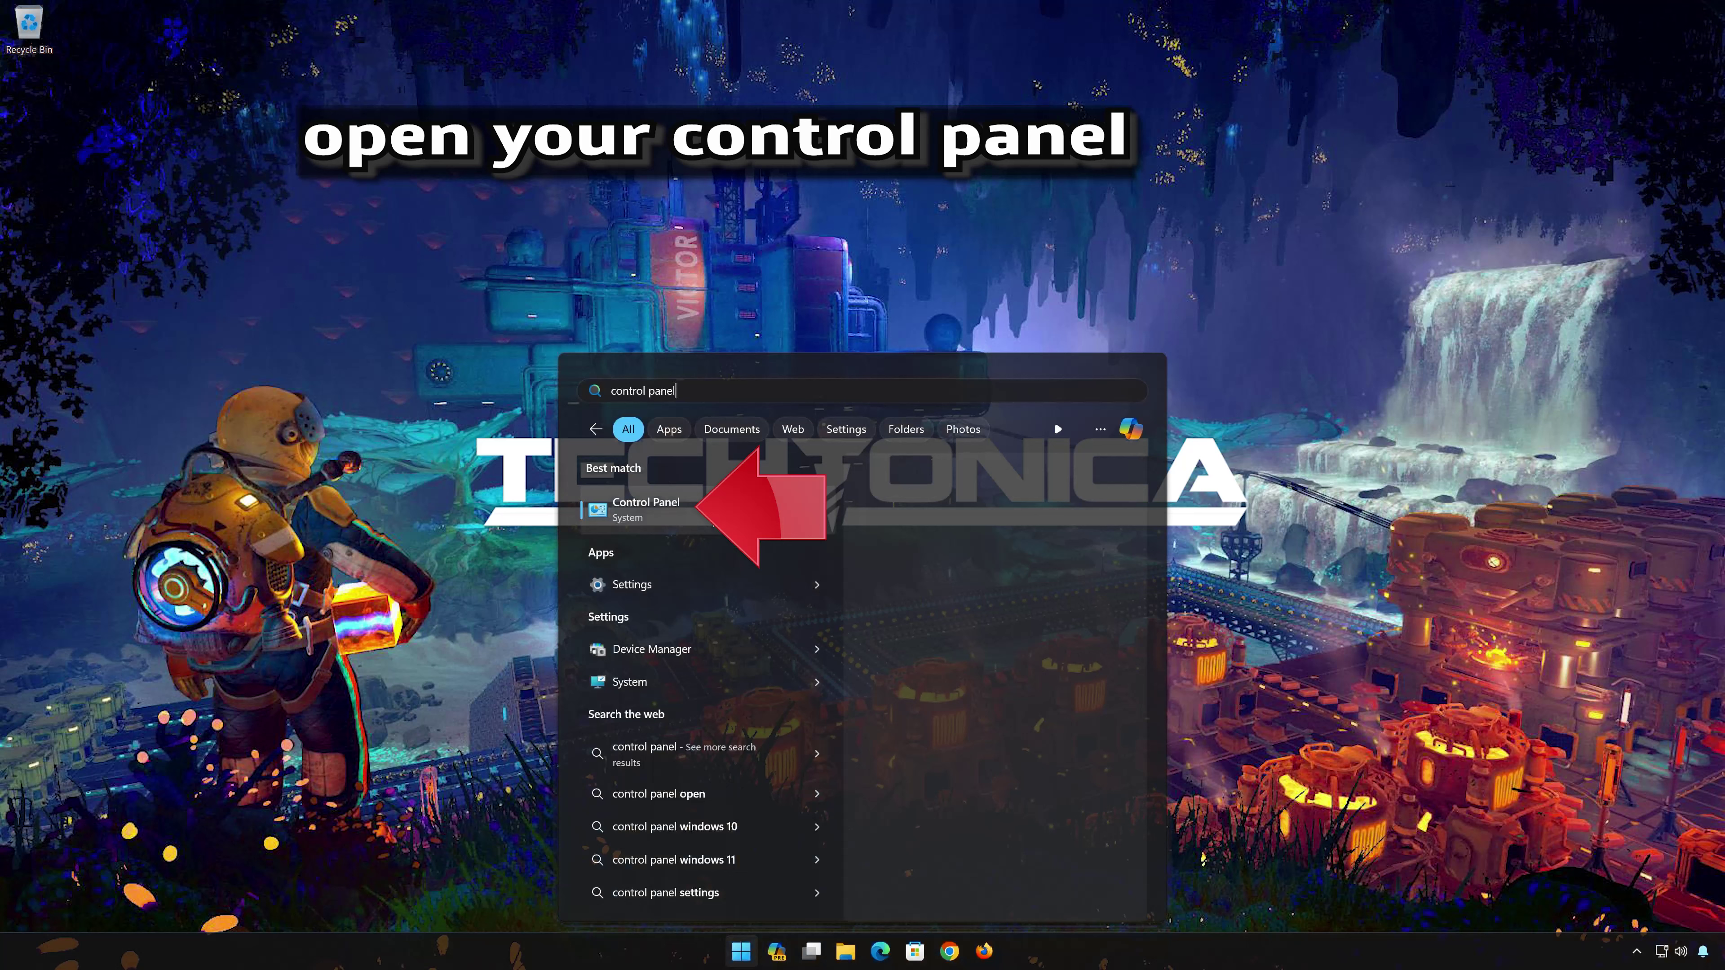
{"action": "left_click", "coordinate": [726, 514]}
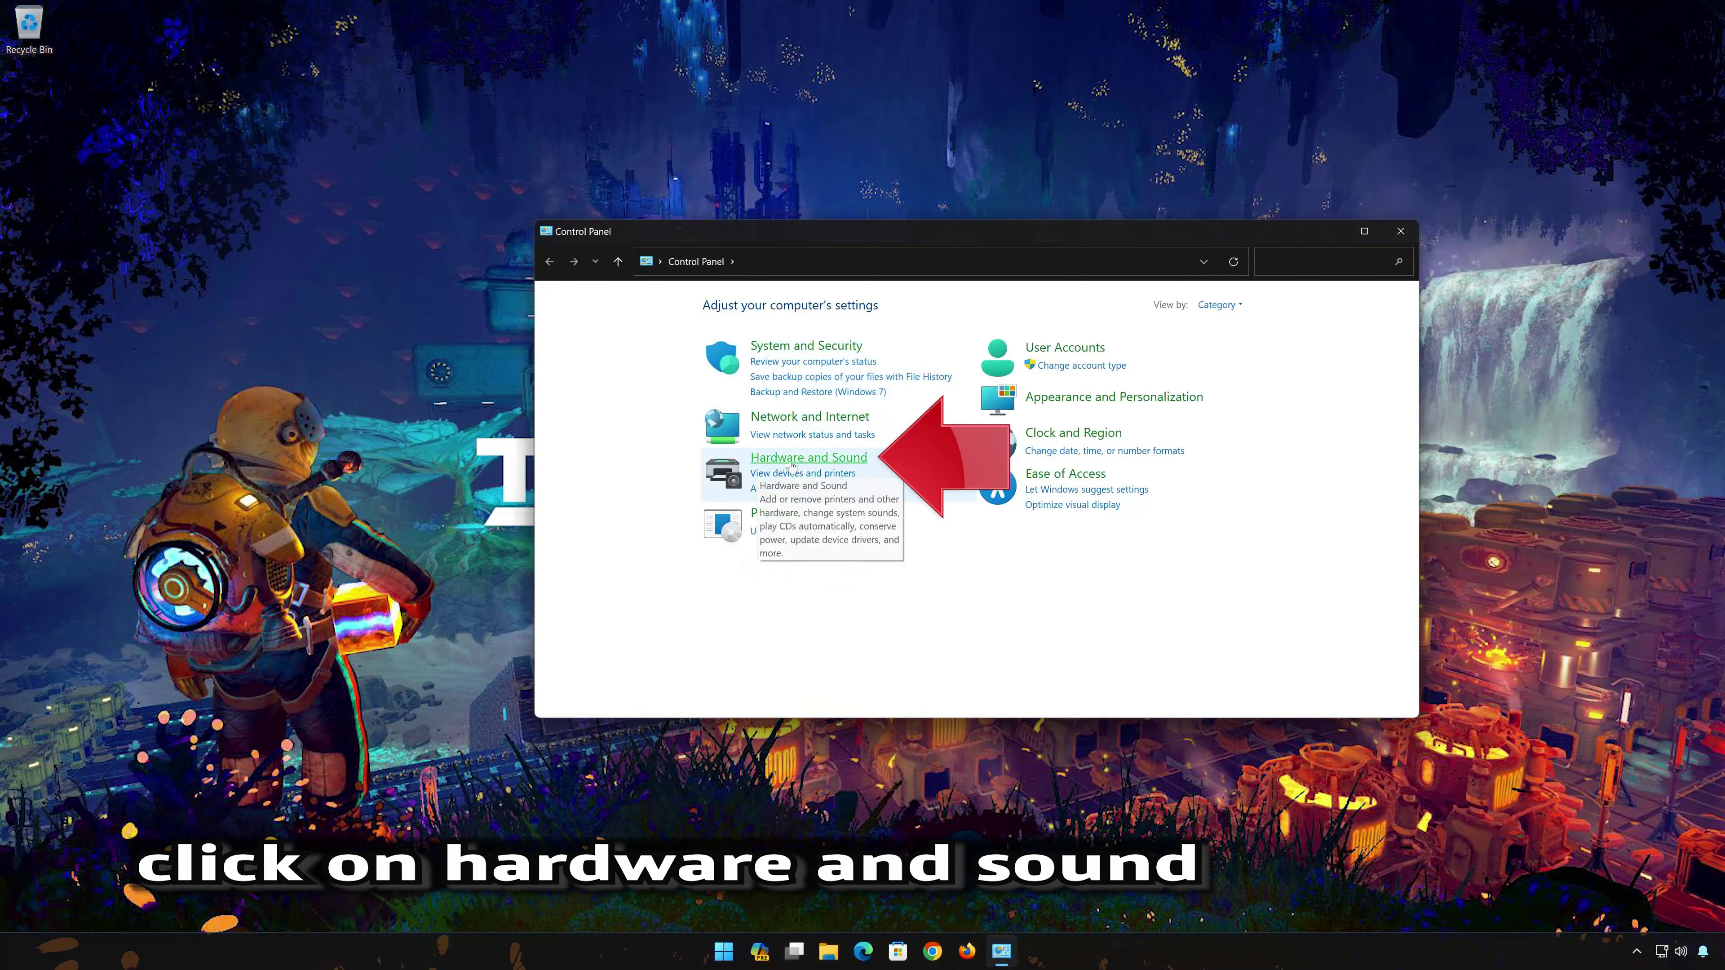
{"action": "left_click", "coordinate": [816, 460]}
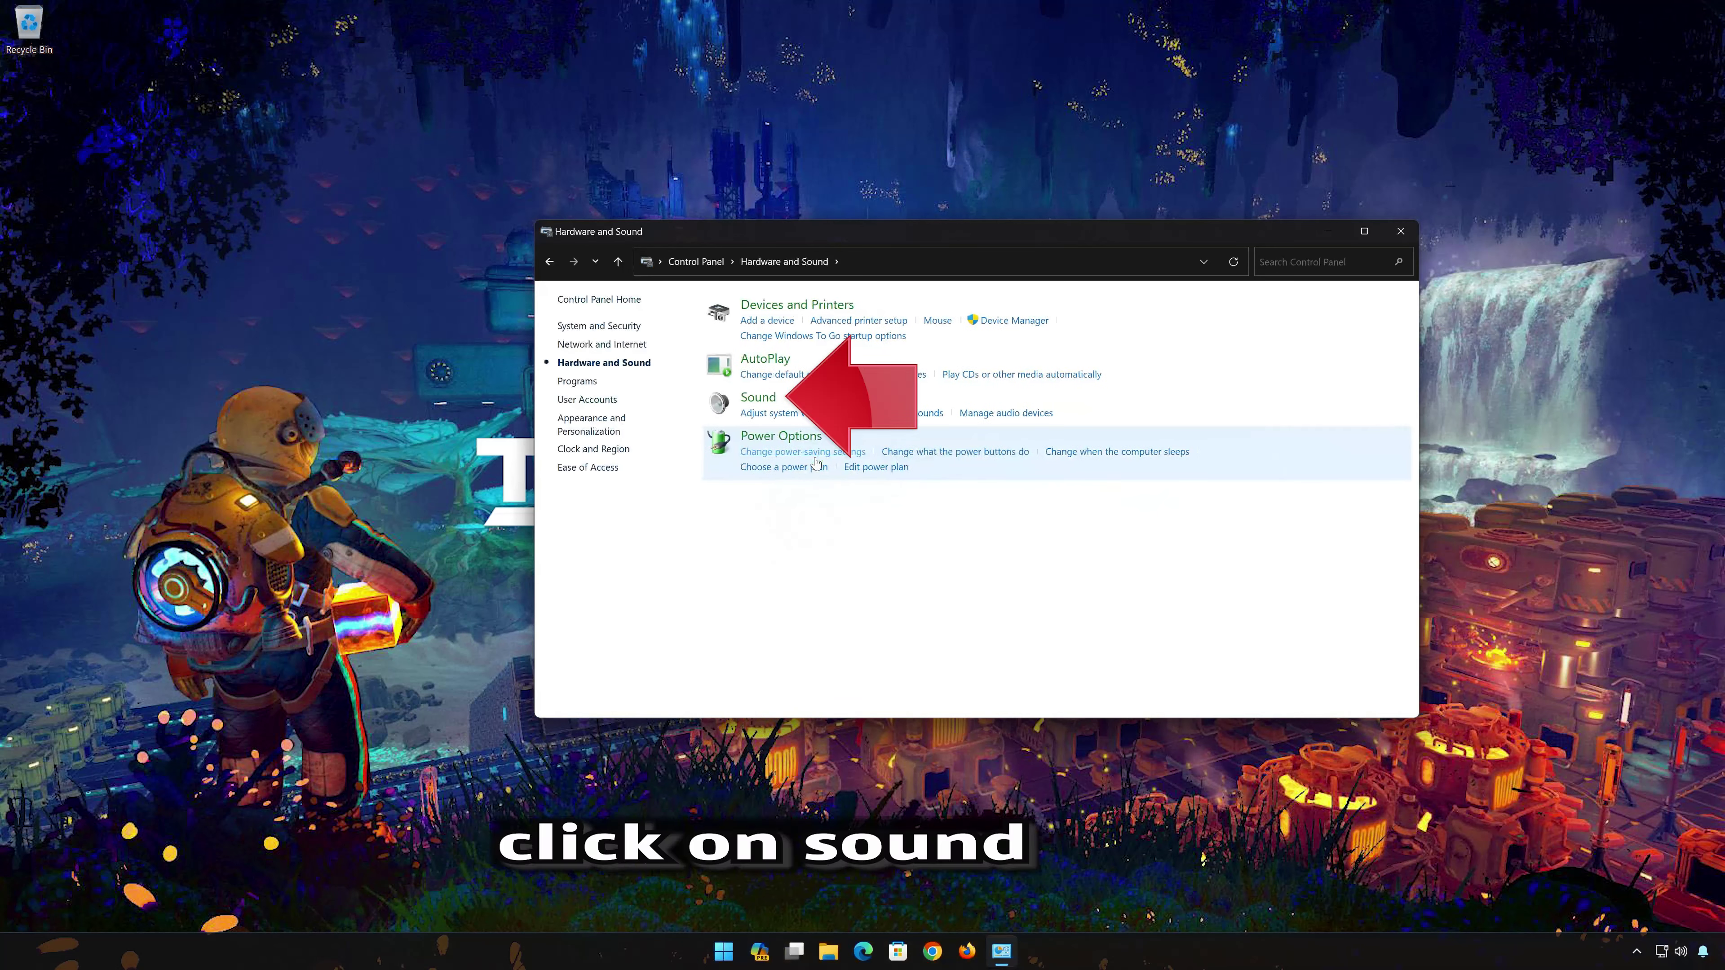
{"action": "left_click", "coordinate": [754, 397]}
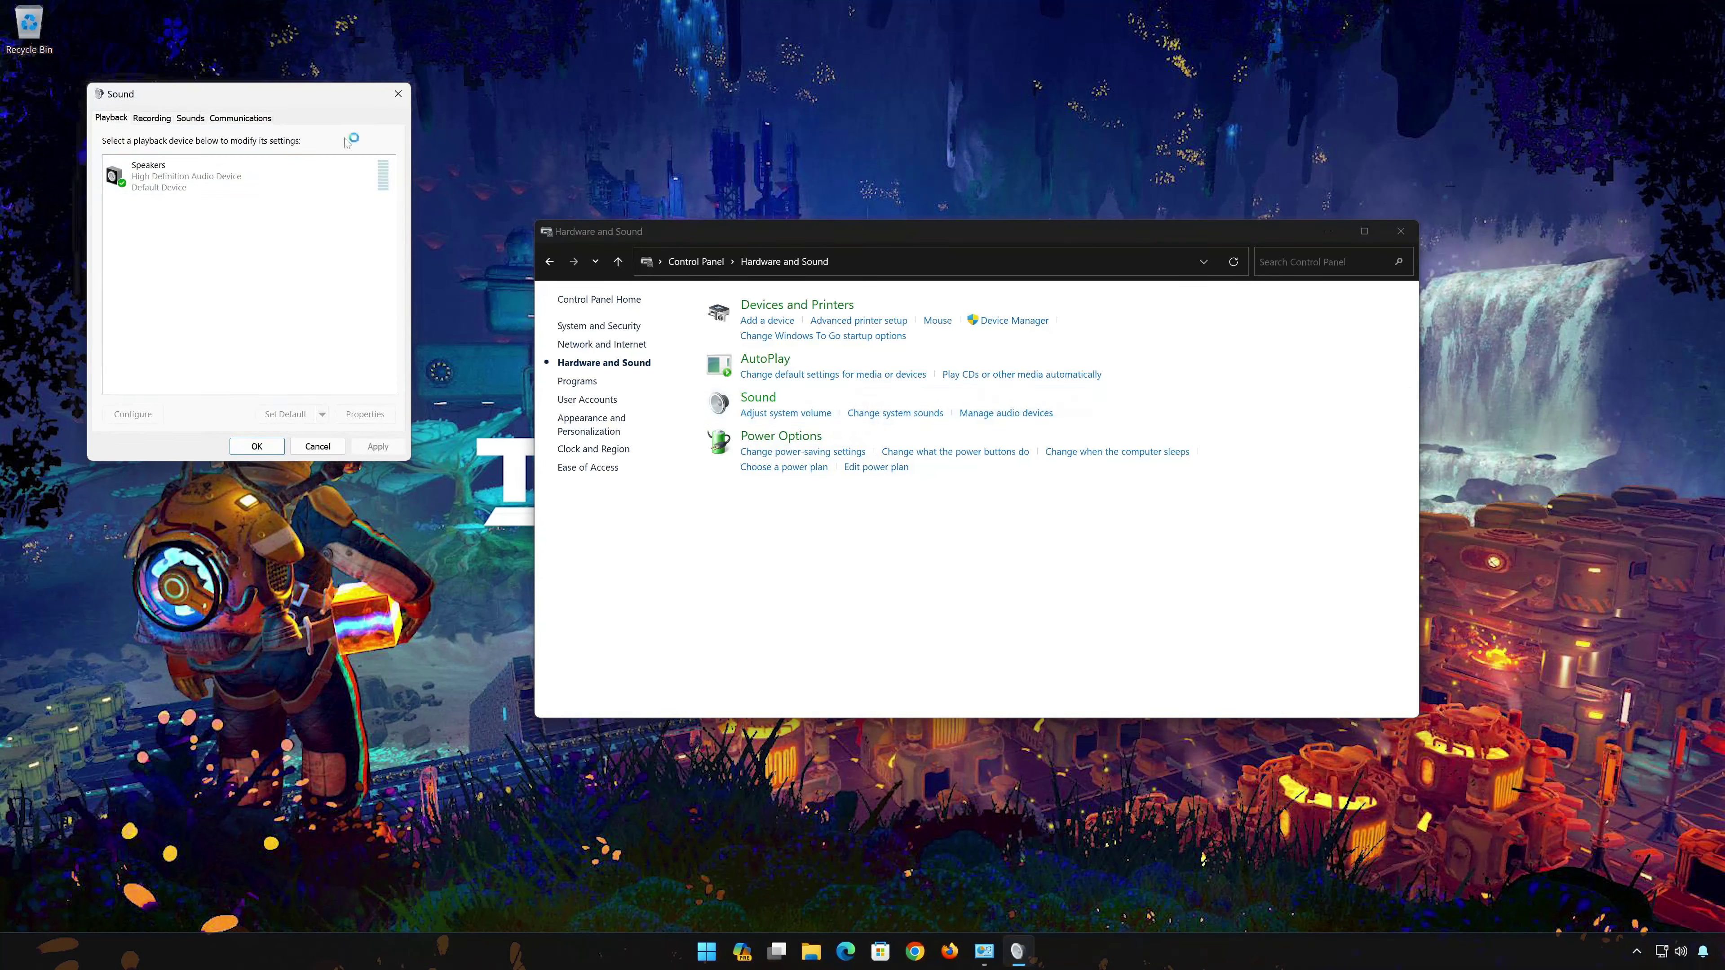
Close the Control Panel window, keeping the Sound dialog open, and open the properties of the Speakers playback device
{"action": "left_click_drag", "start_coordinate": [341, 101], "coordinate": [1053, 263]}
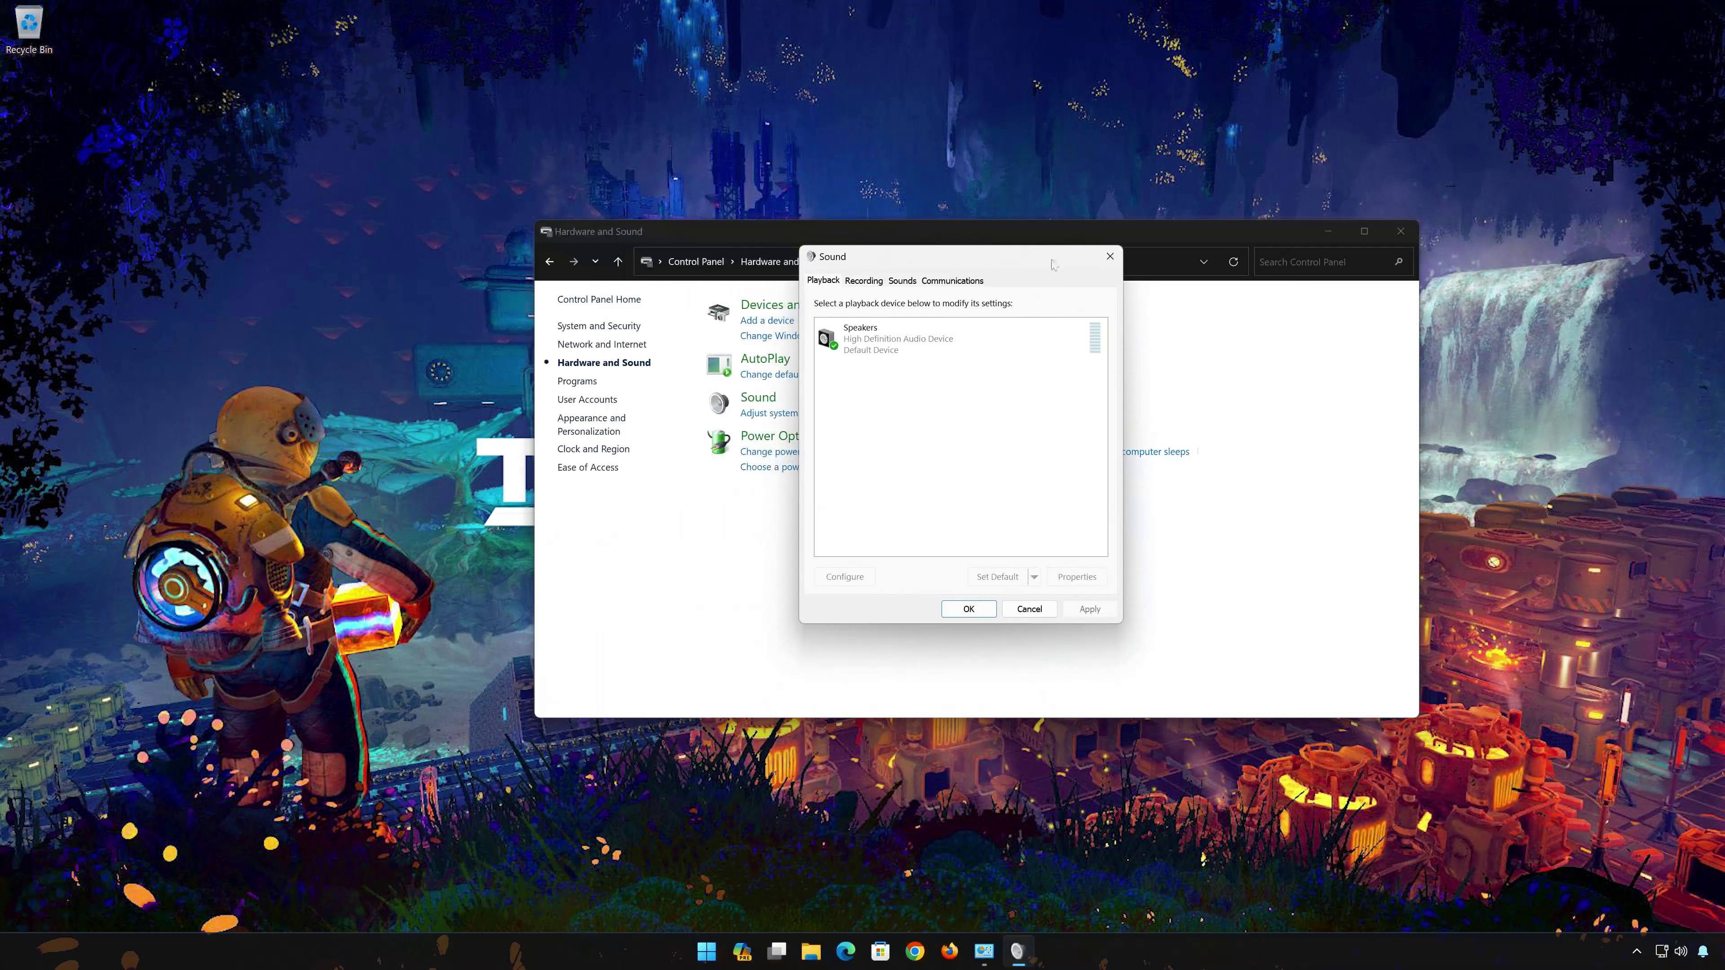
{"action": "left_click", "coordinate": [1399, 233]}
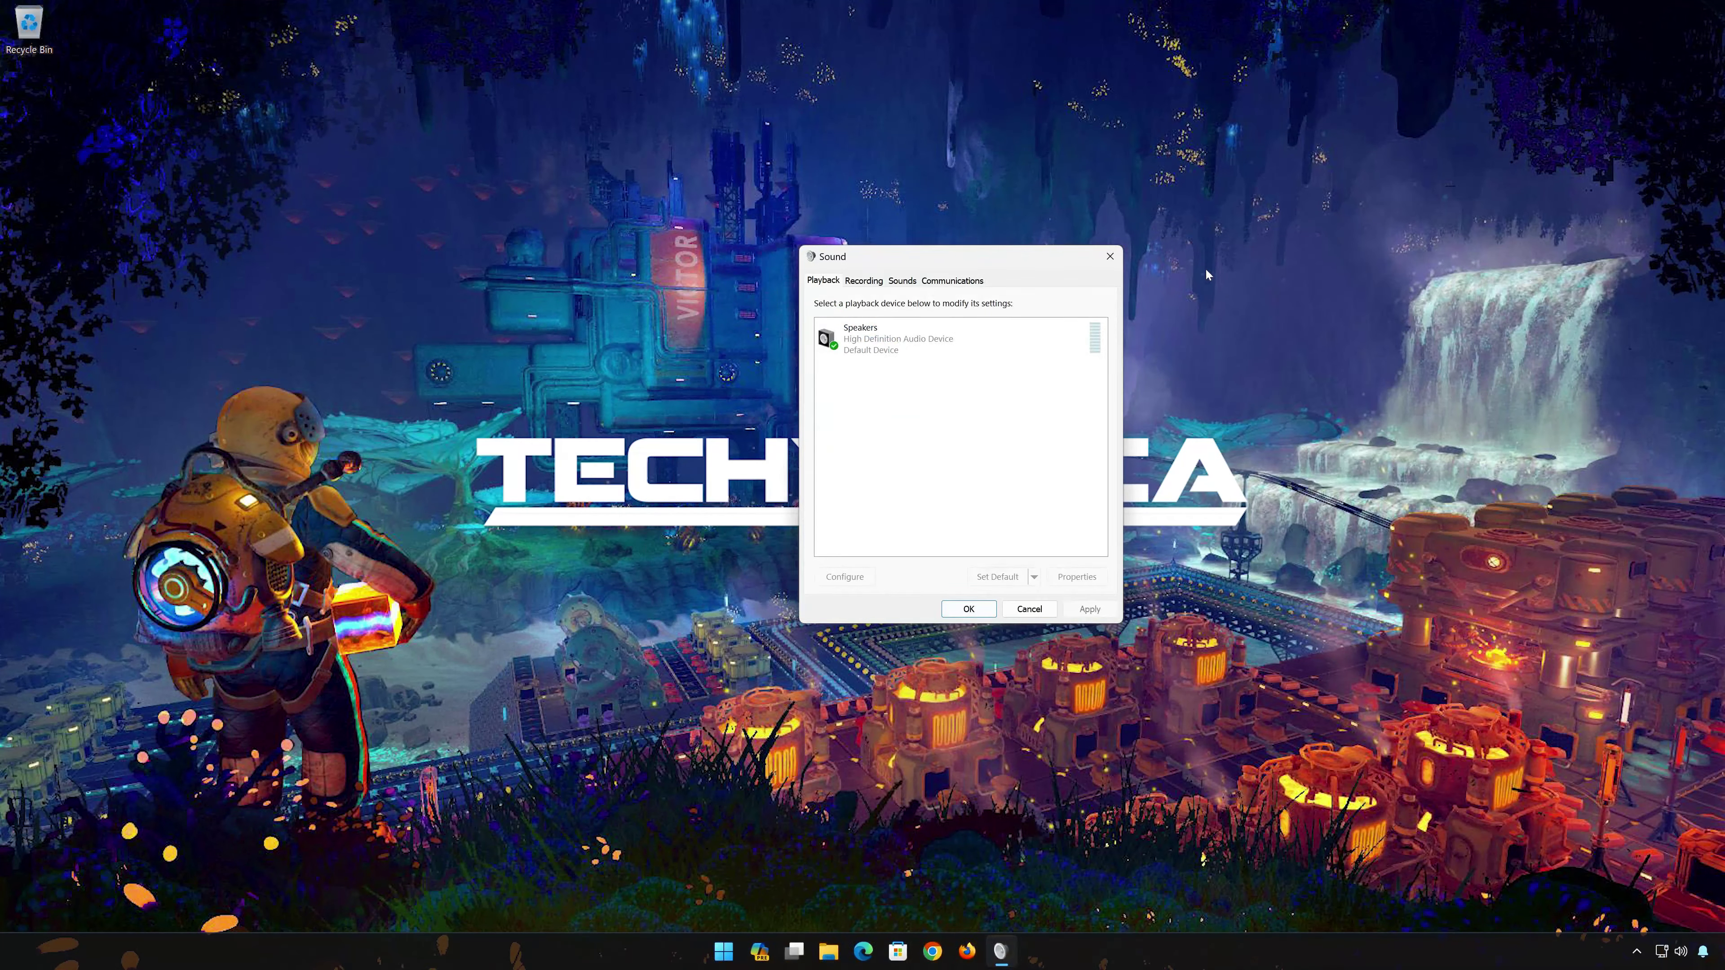
{"action": "left_click", "coordinate": [868, 345]}
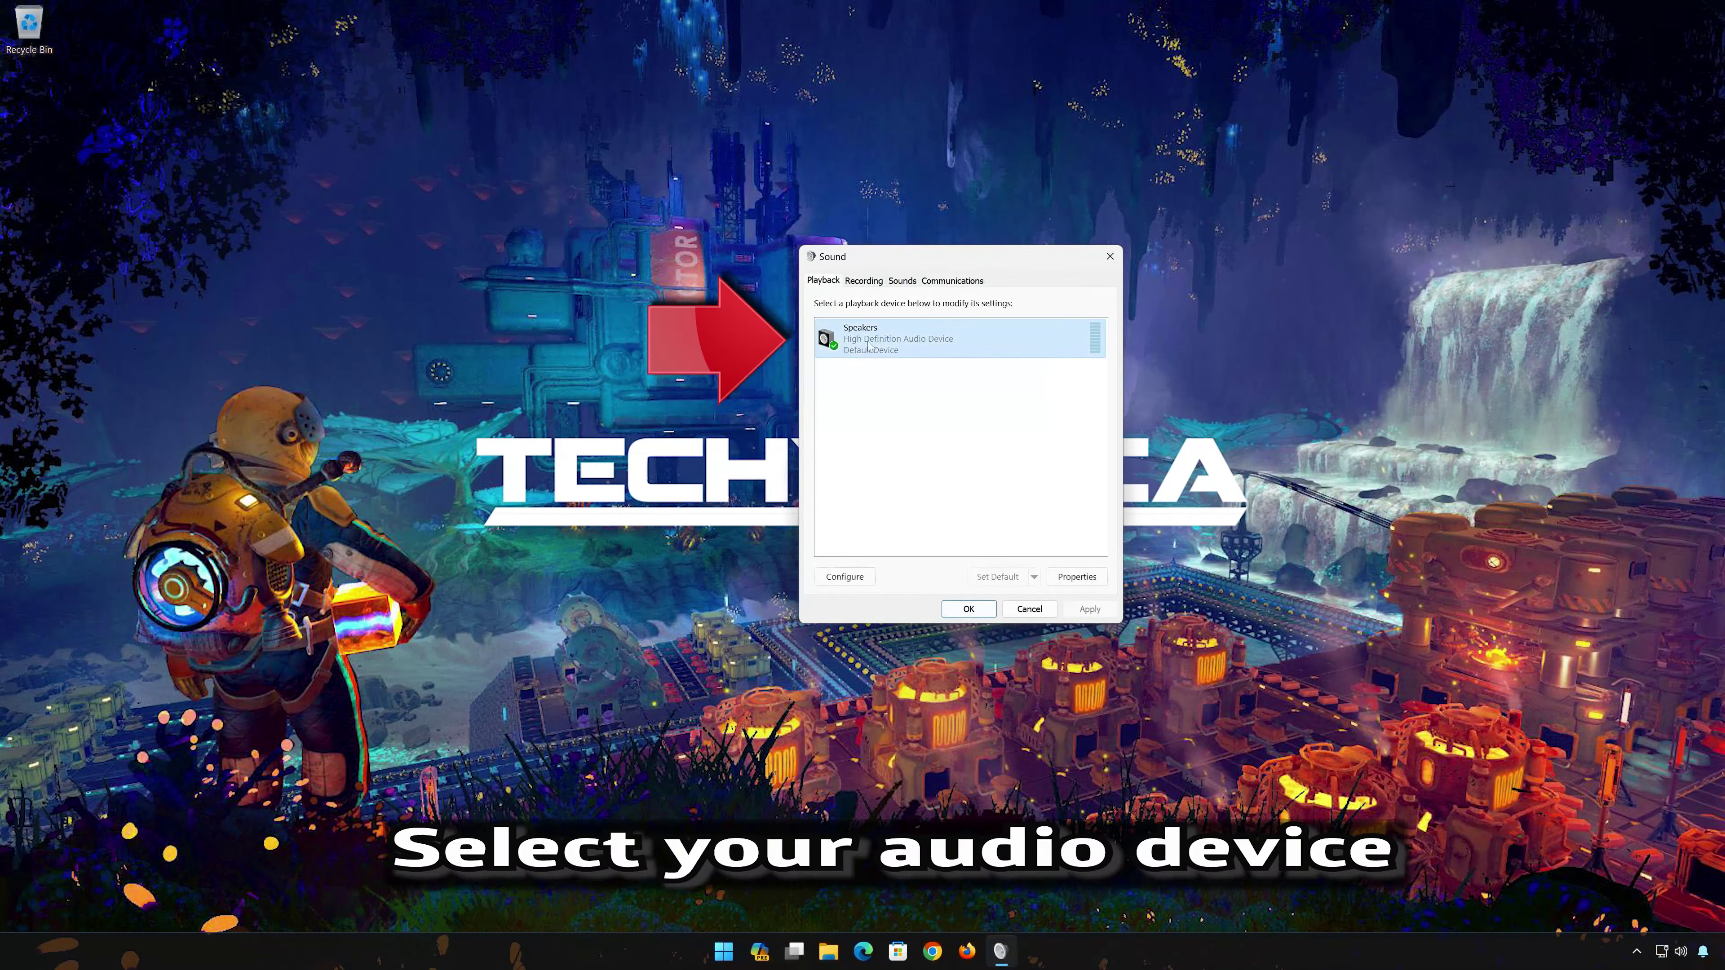
{"action": "right_click", "coordinate": [909, 340]}
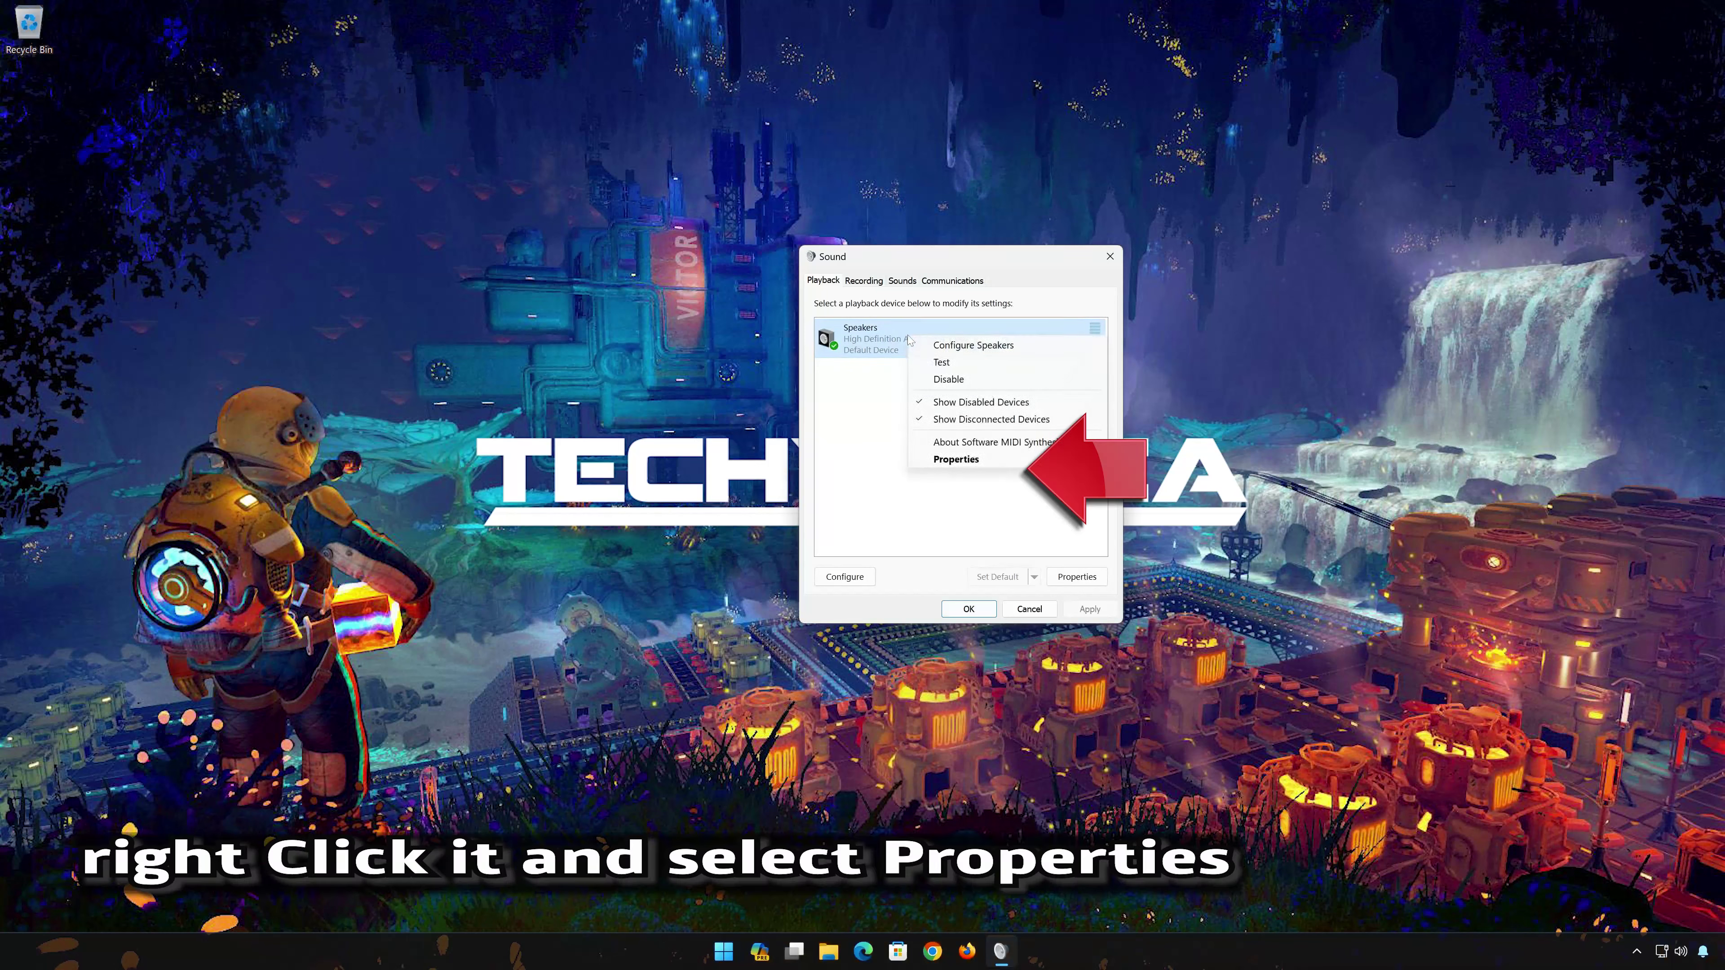
{"action": "left_click", "coordinate": [975, 461]}
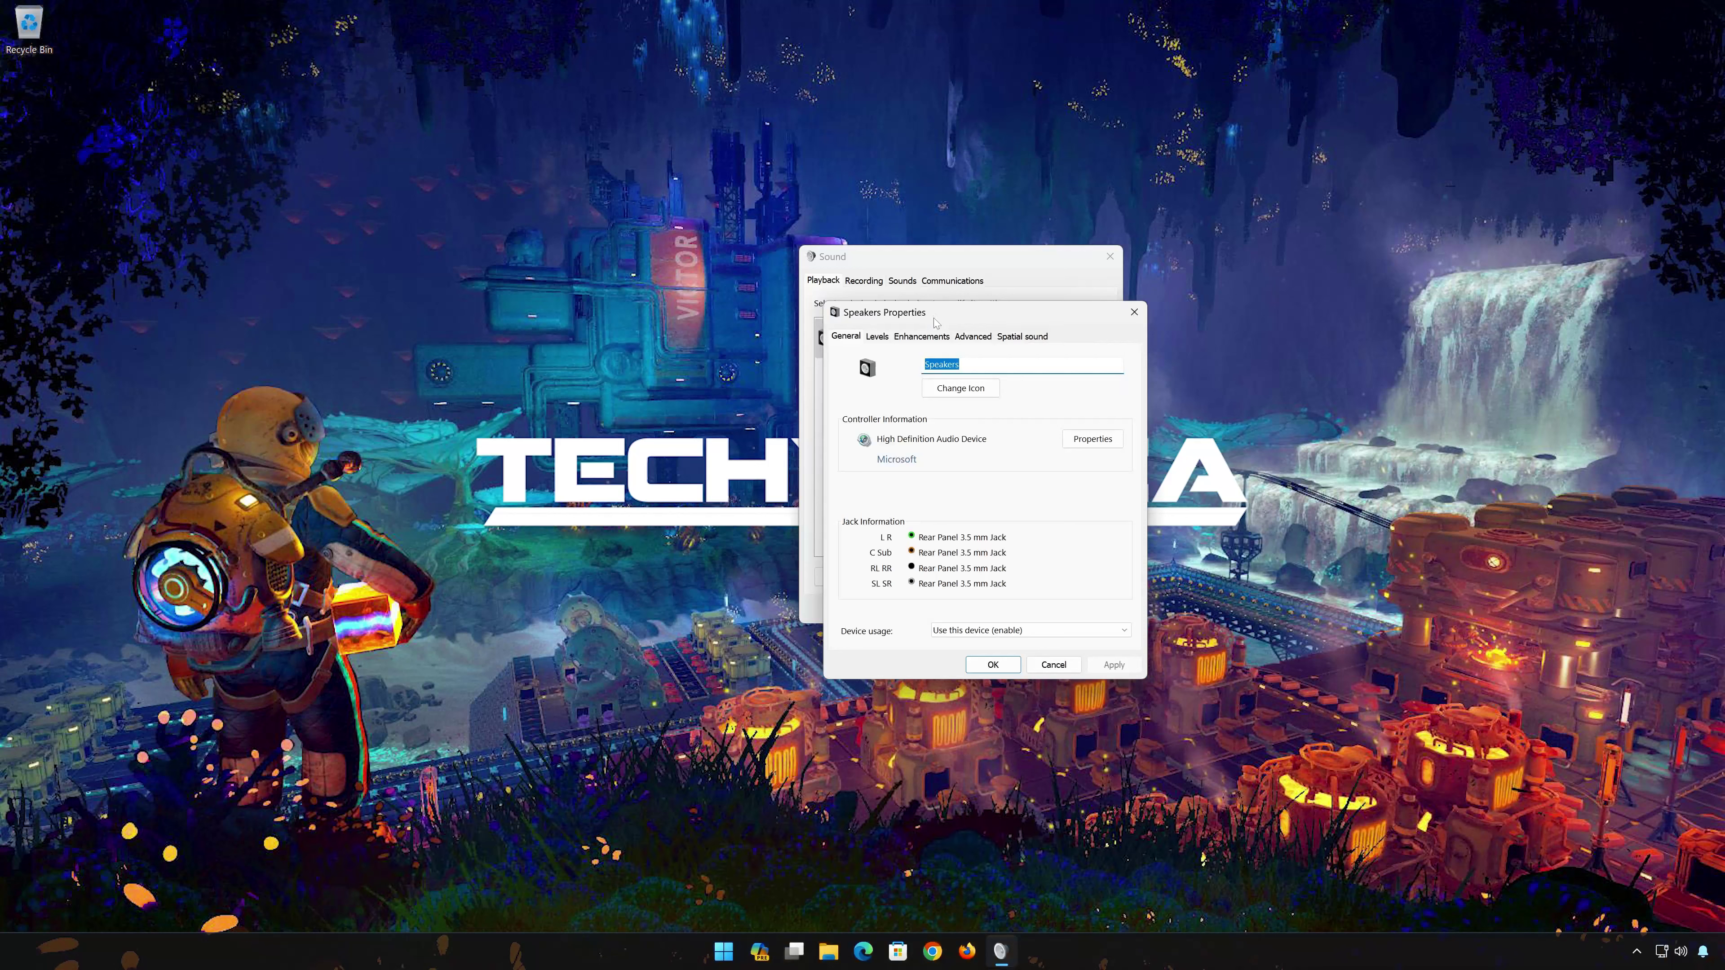
Set the speakers' default format to 16 bit, 44100 Hz (CD Quality), apply it, and close both sound dialogs with OK
{"action": "left_click", "coordinate": [975, 338]}
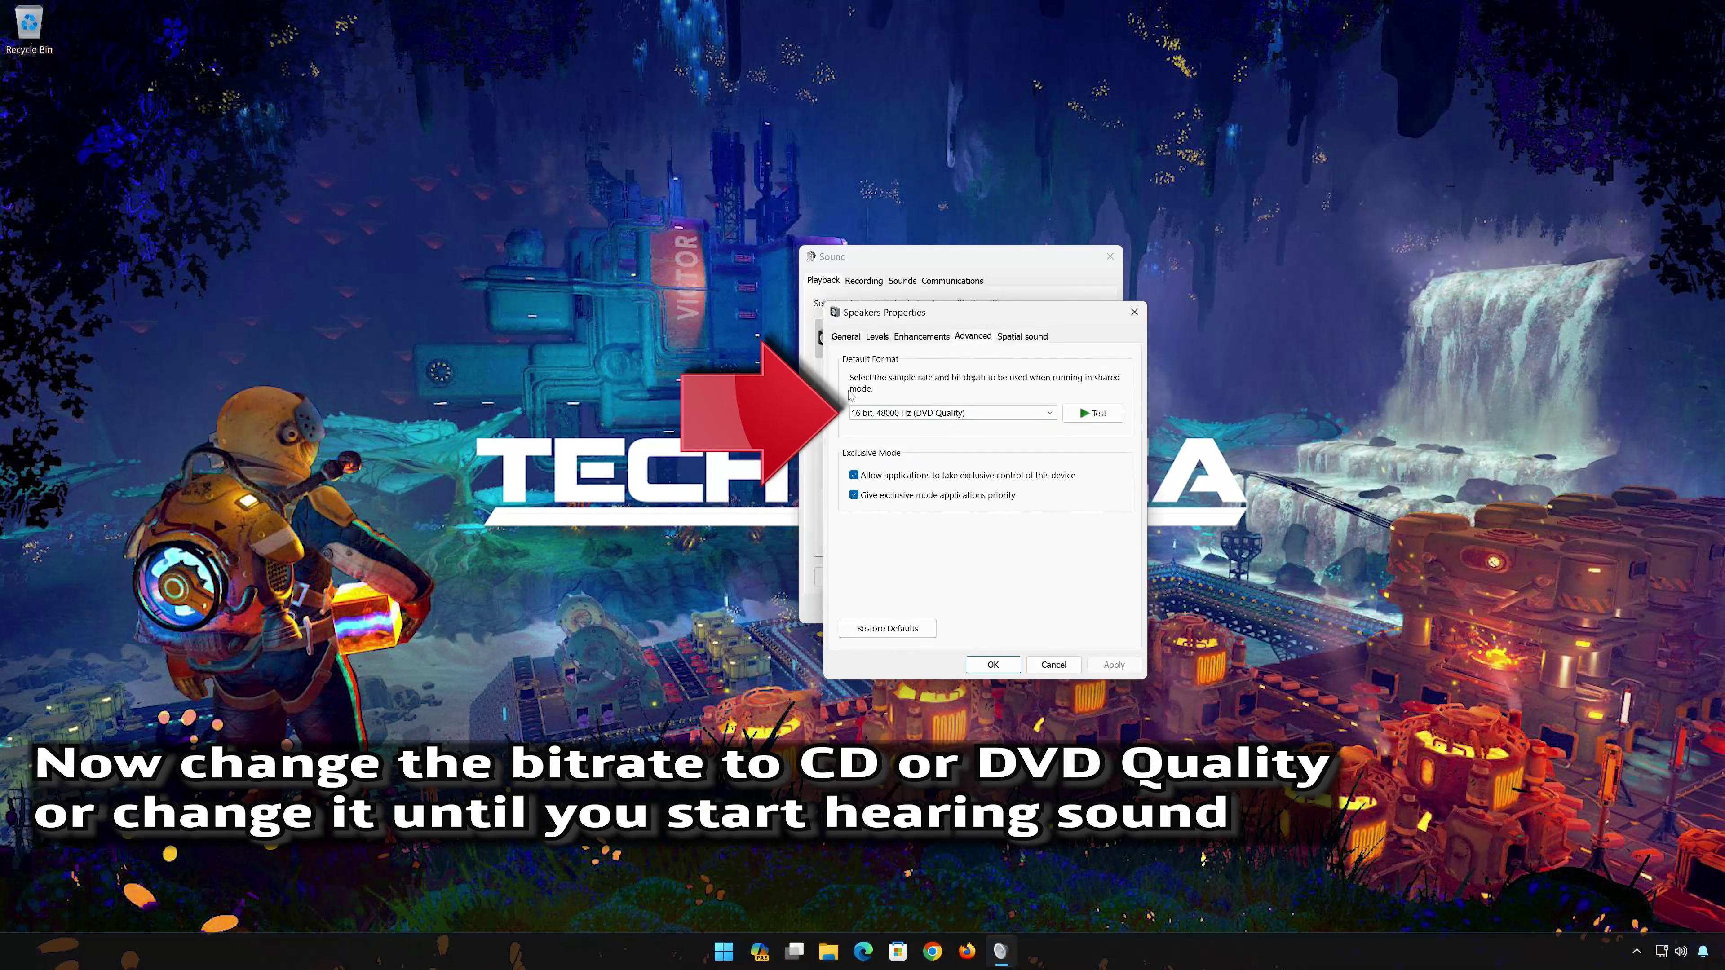
{"action": "left_click", "coordinate": [926, 416]}
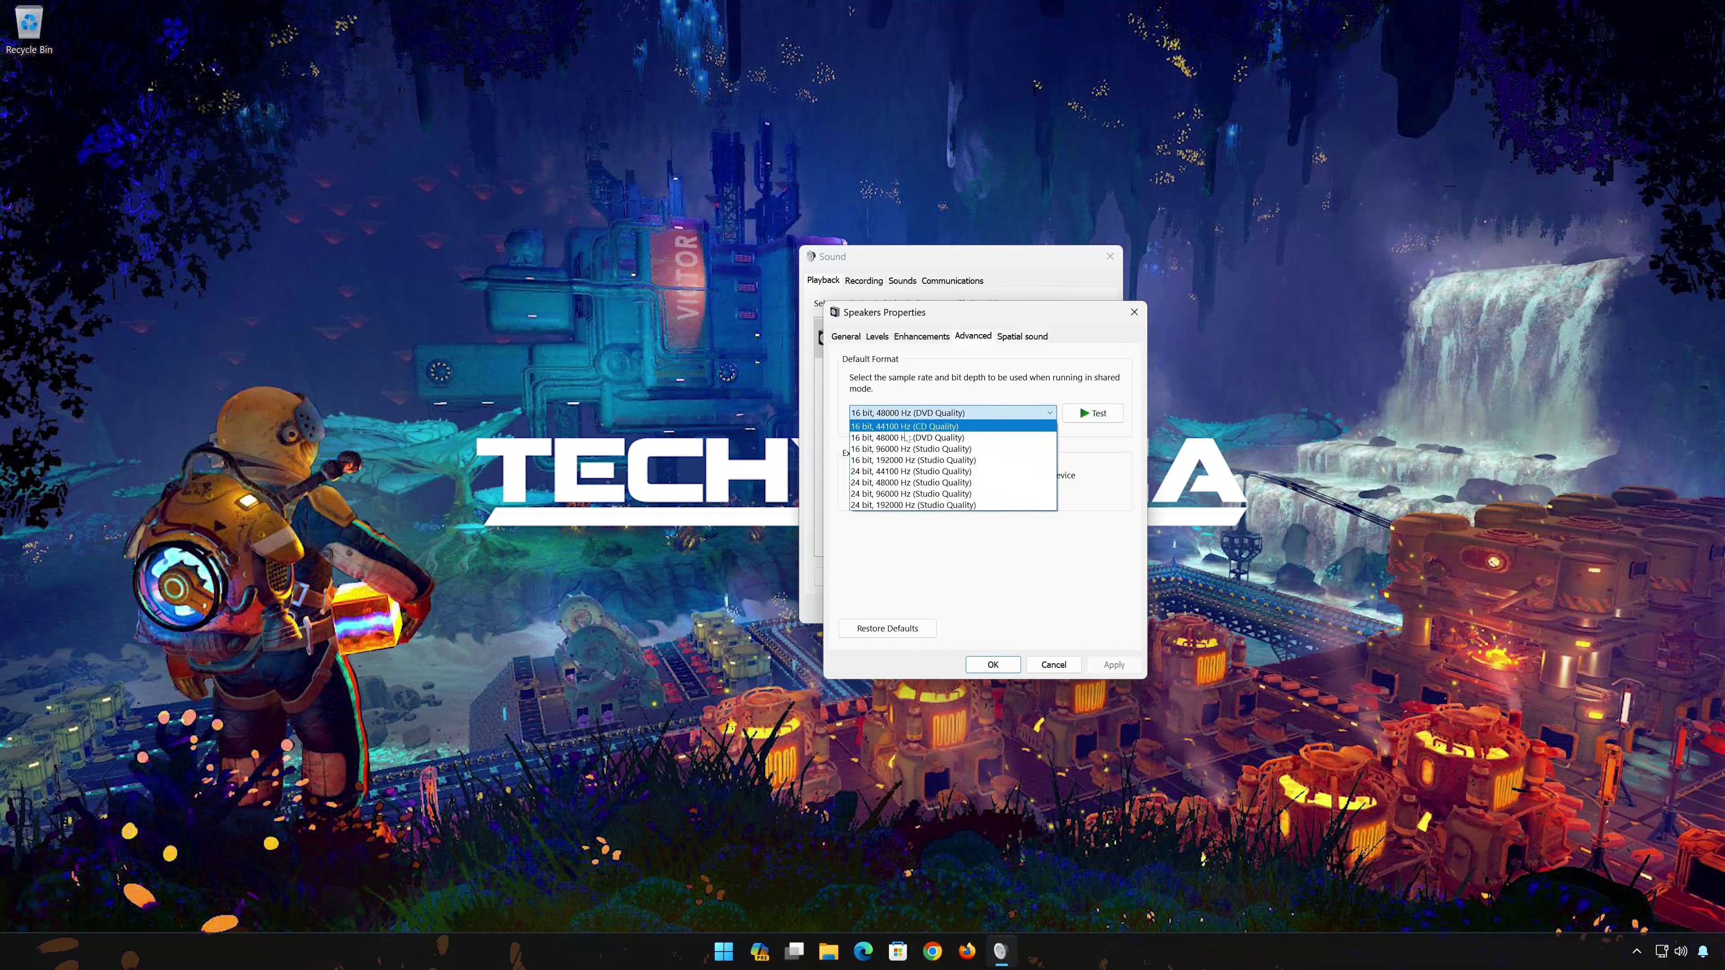
{"action": "left_click", "coordinate": [955, 427]}
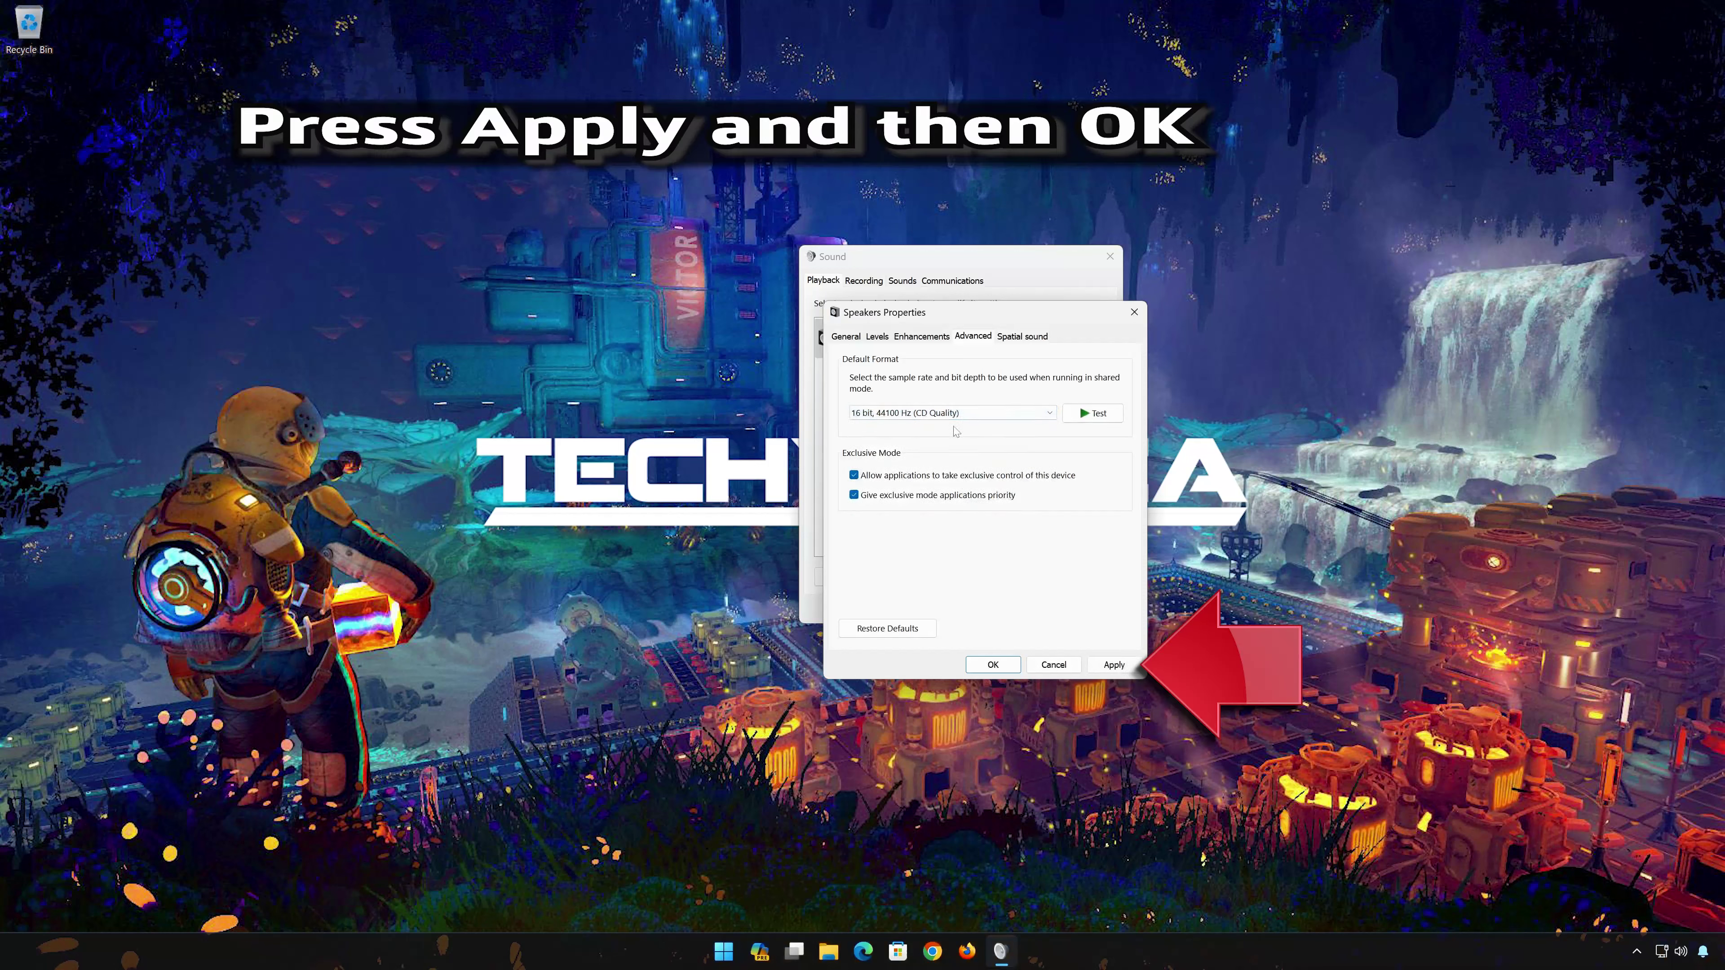
{"action": "left_click", "coordinate": [1114, 665]}
{"action": "left_click", "coordinate": [996, 667]}
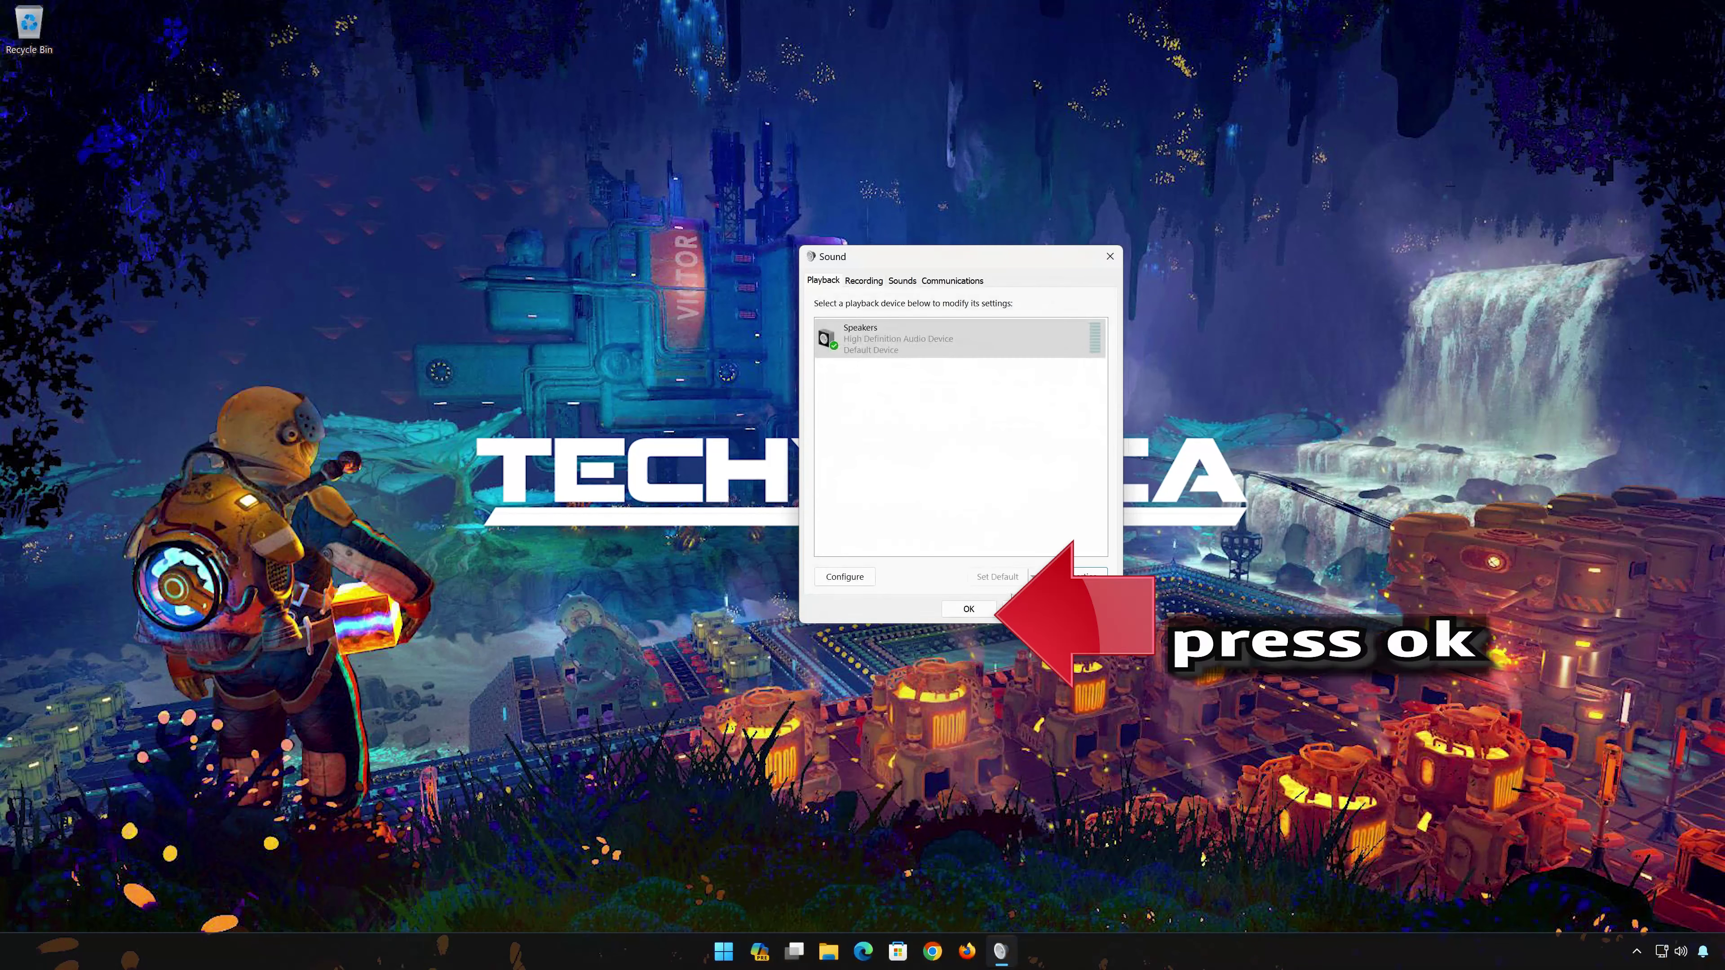
{"action": "left_click", "coordinate": [983, 610]}
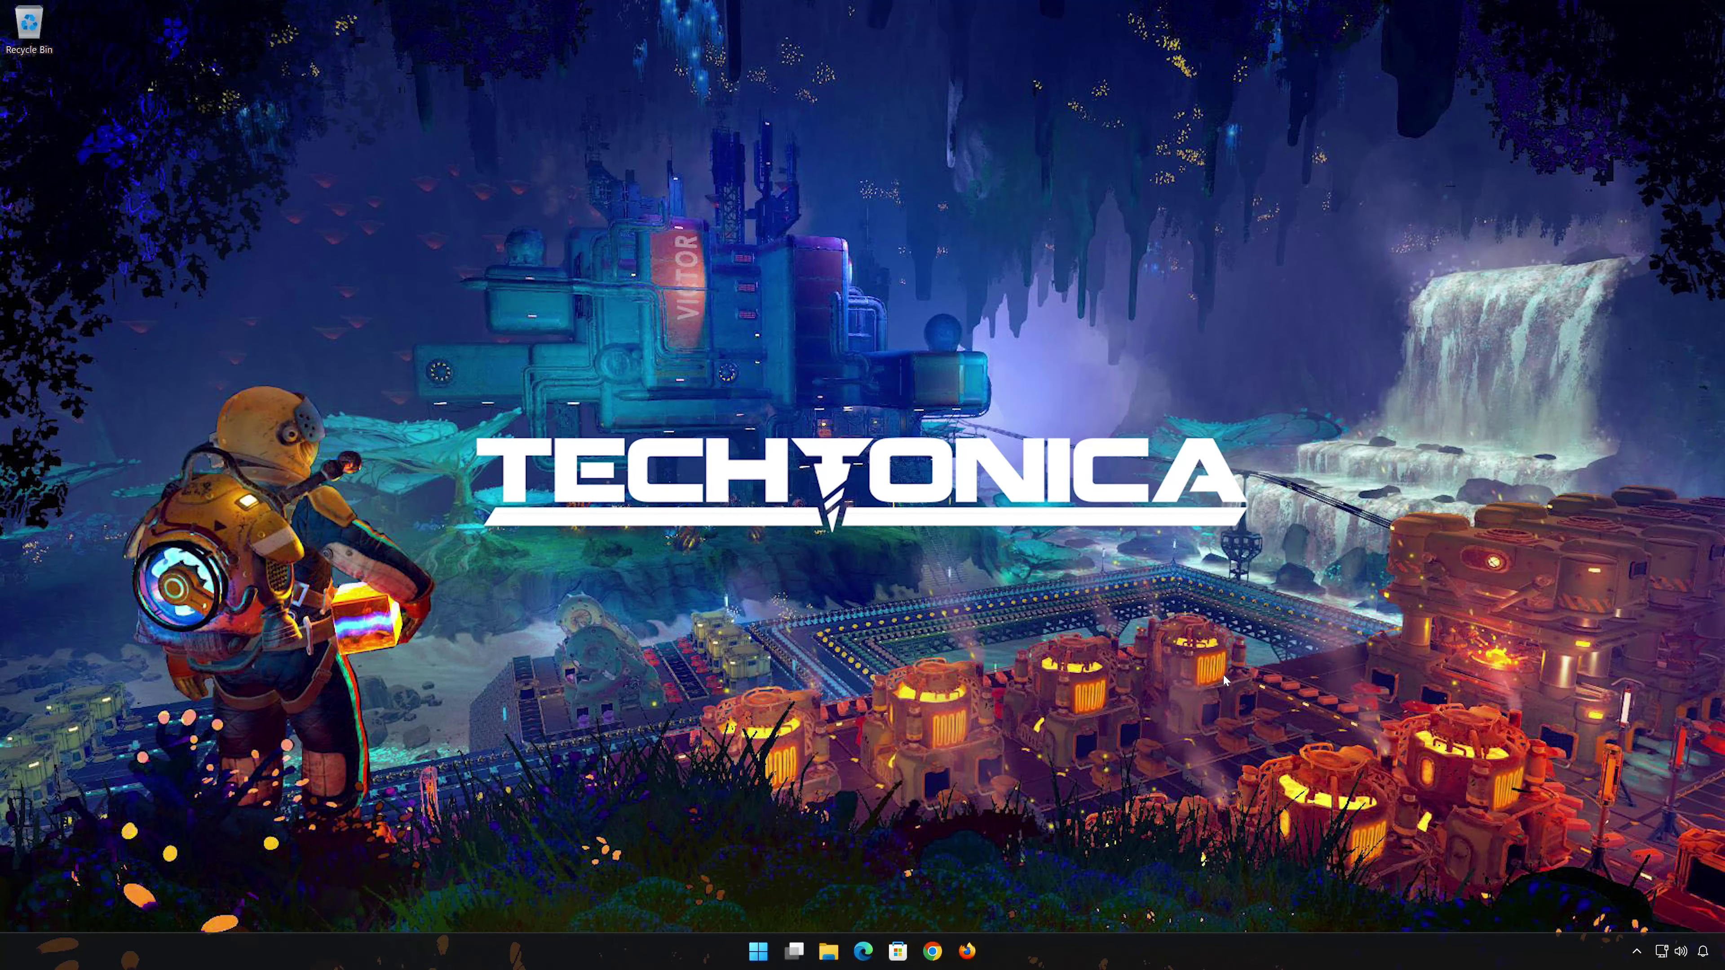
Search the Start menu for "device manager"
{"action": "left_click", "coordinate": [769, 952]}
{"action": "type", "text": "dev"}
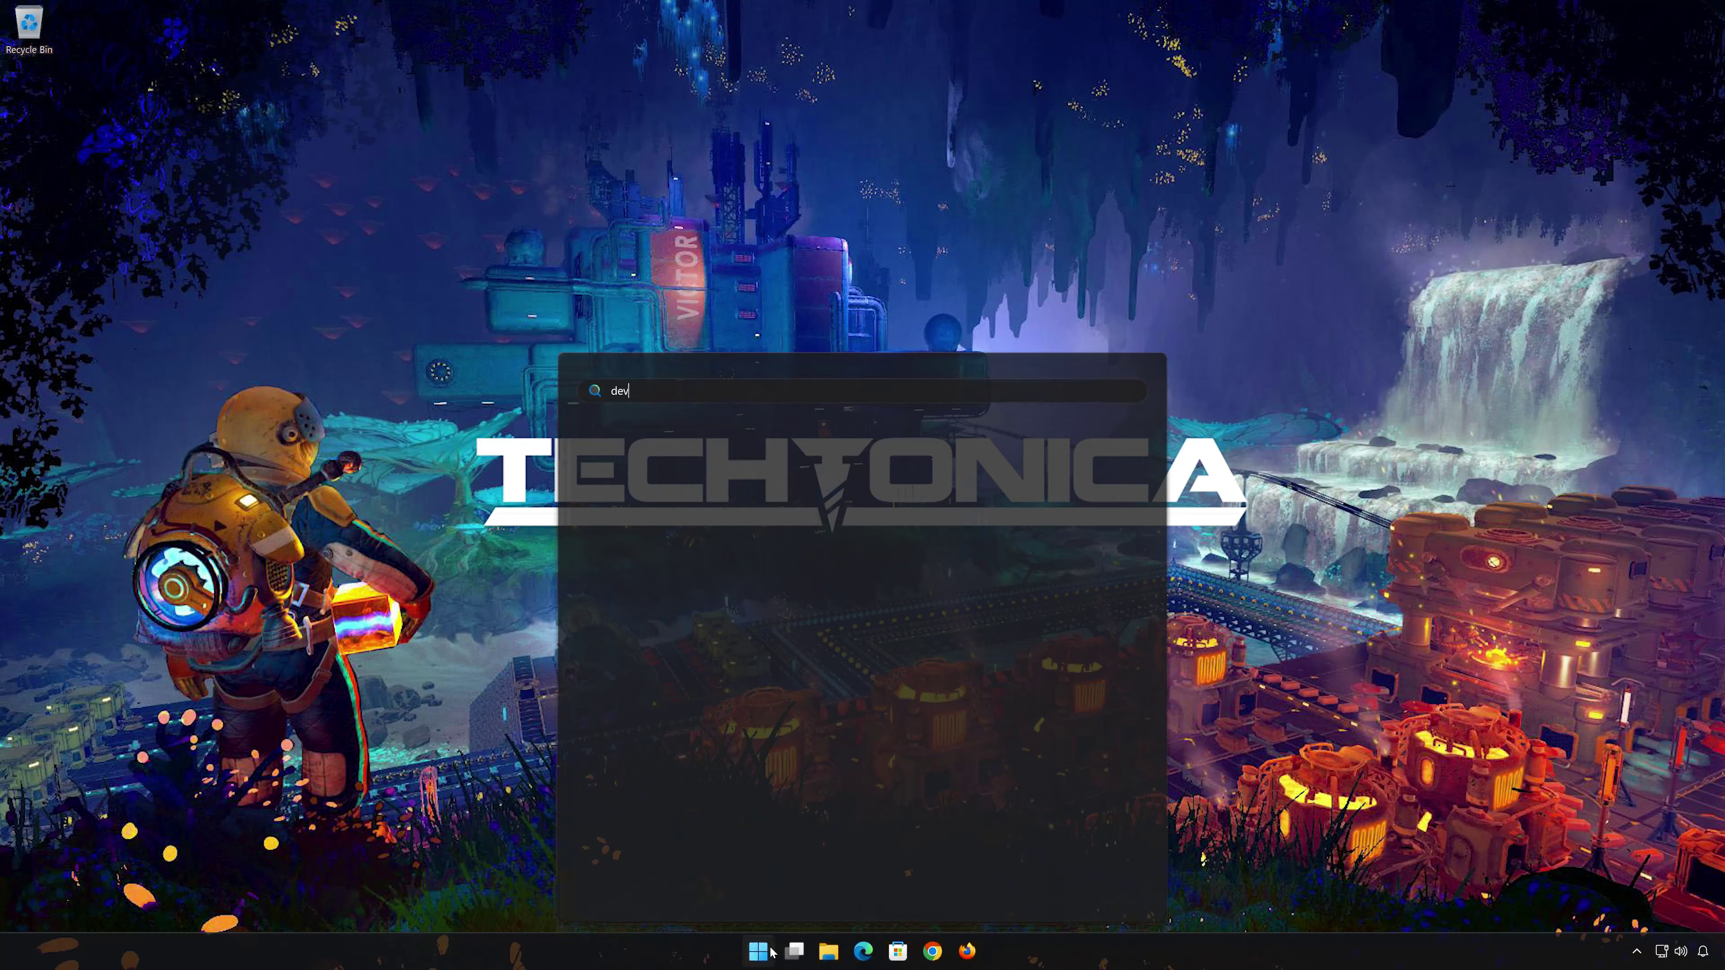
{"action": "type", "text": "ice man"}
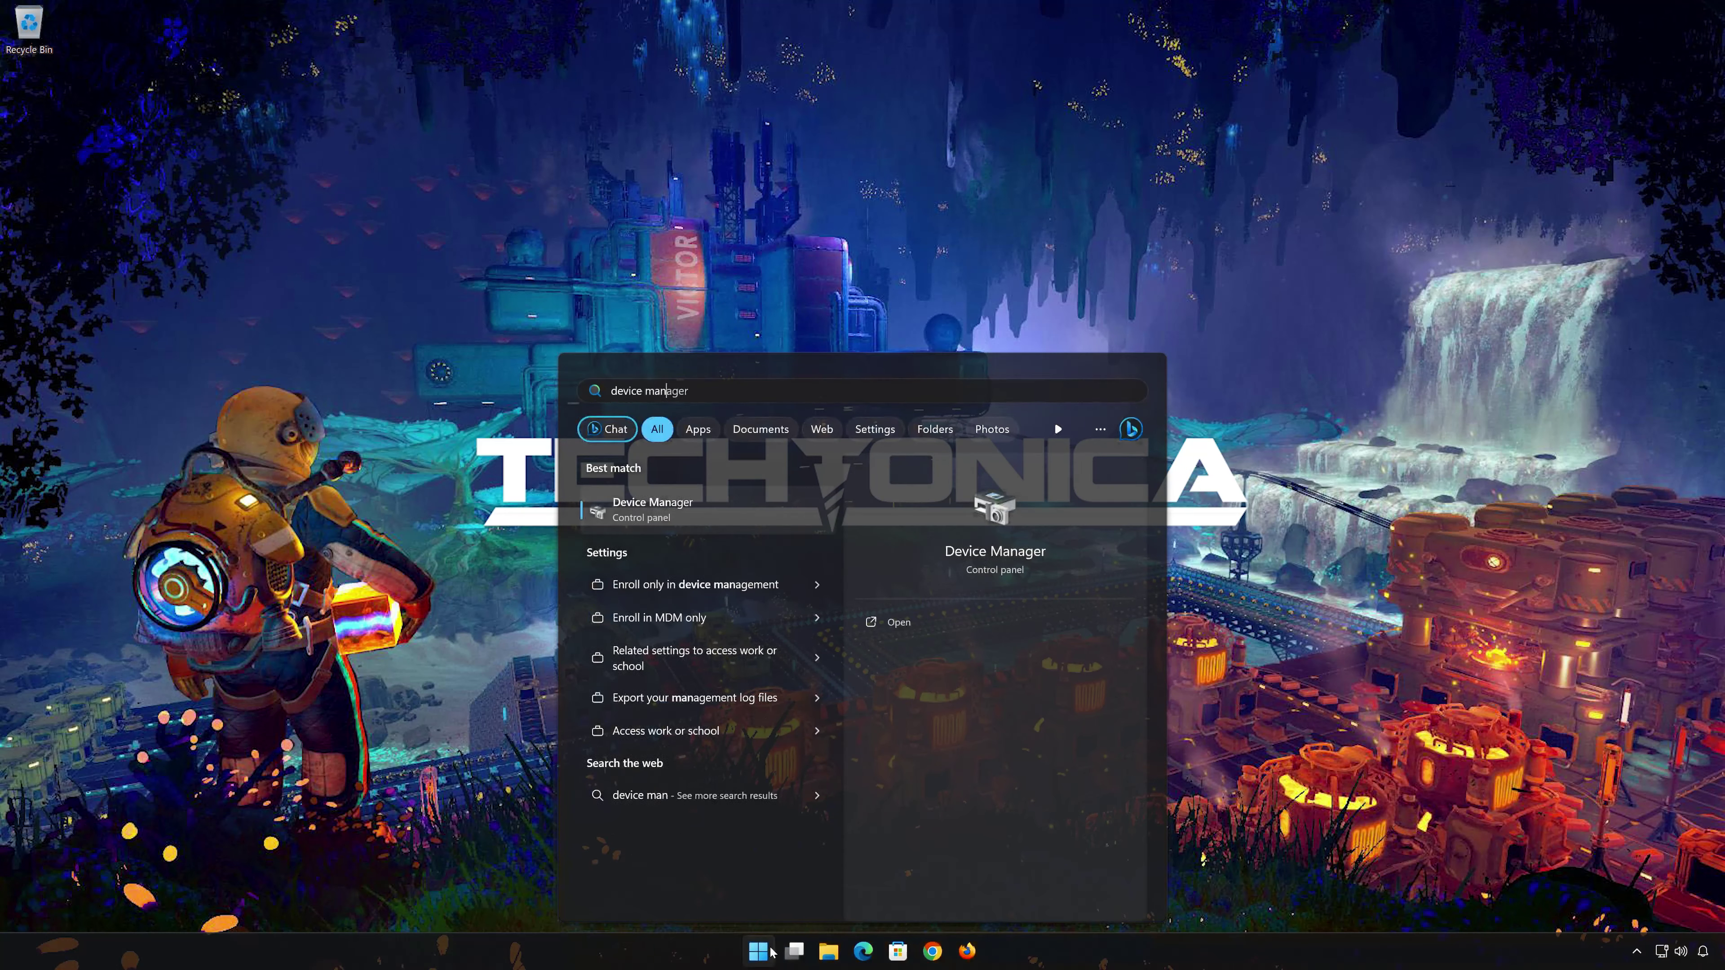
{"action": "type", "text": "ager"}
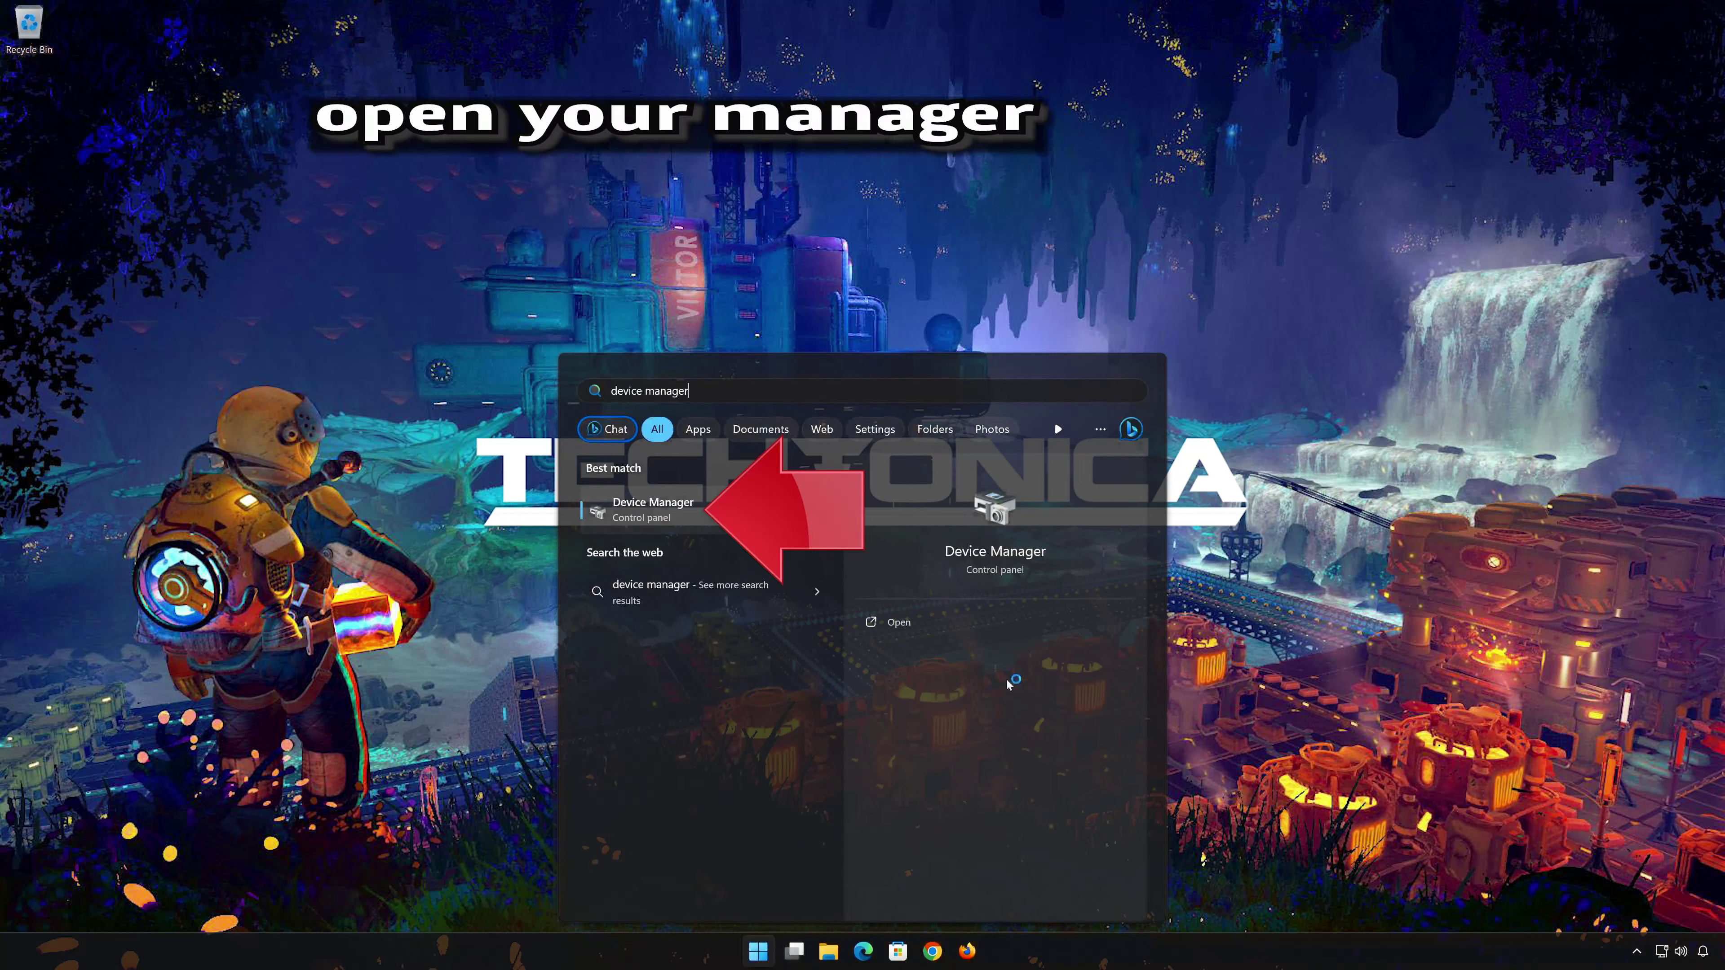